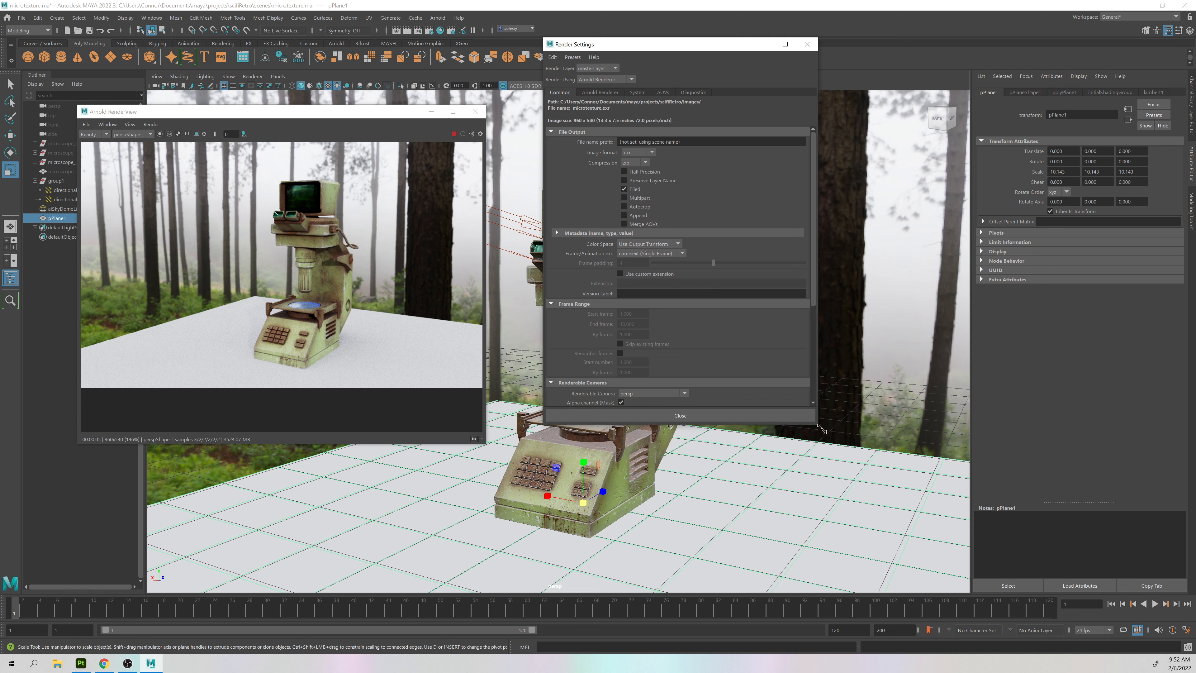
Enlarge the render view window and set the render image size to 540 pixels wide by 960 pixels high.
scroll(671, 369, down, 4)
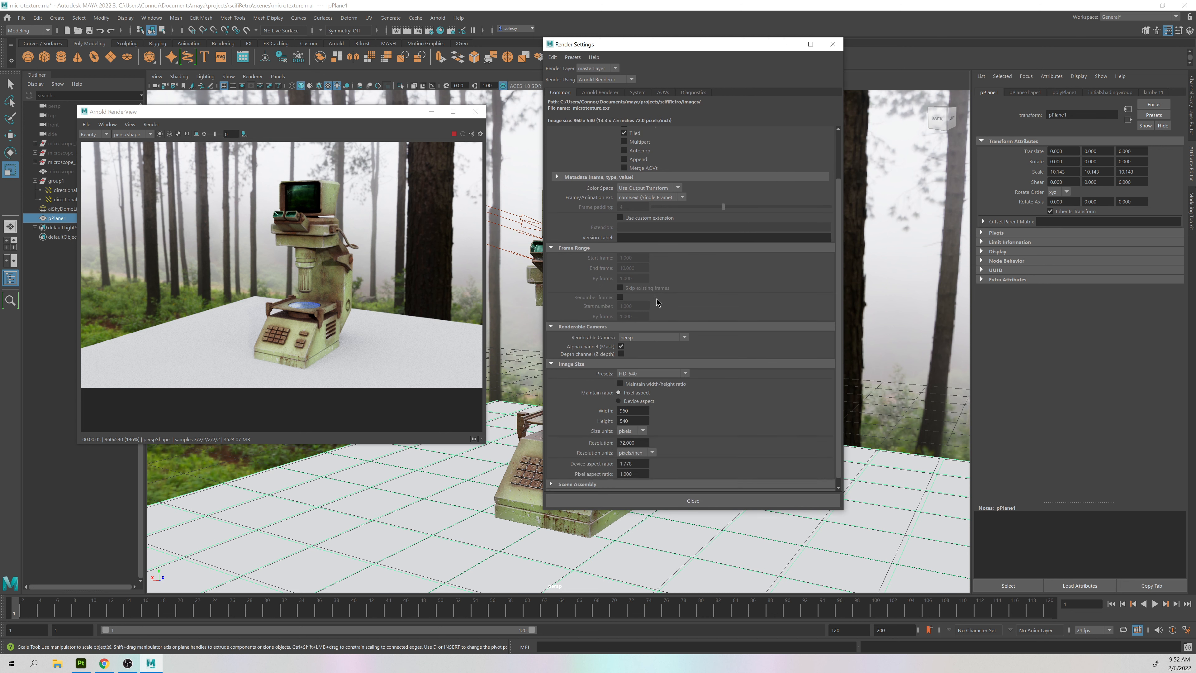
click(646, 369)
click(649, 371)
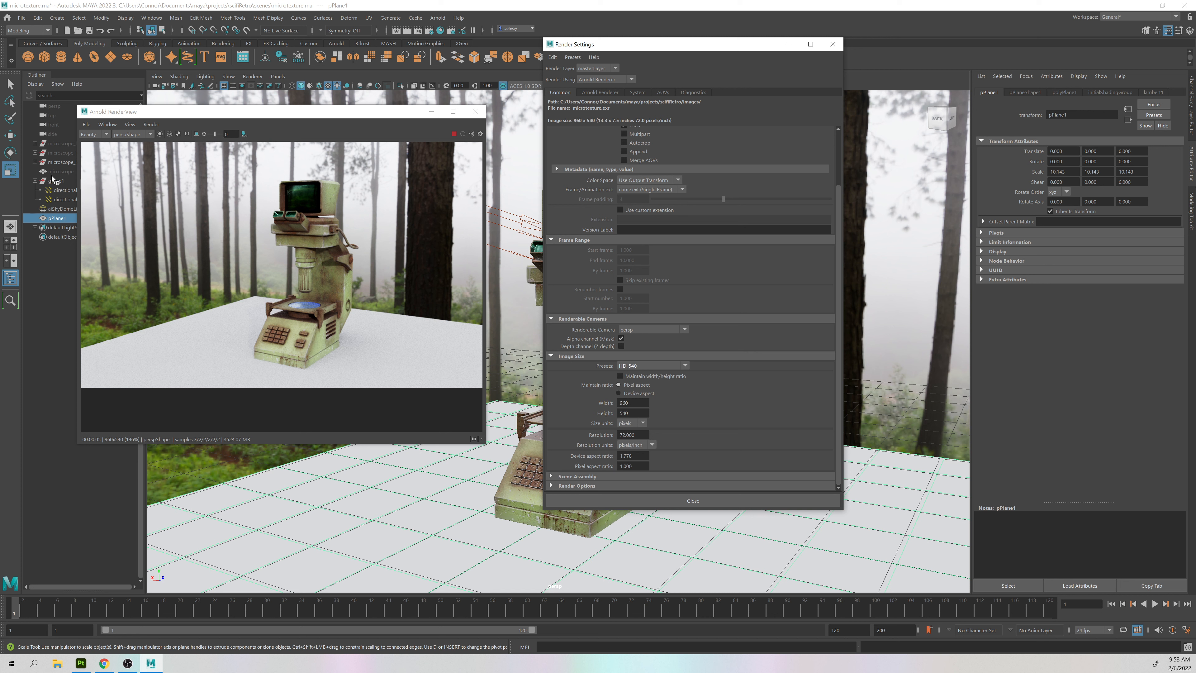
click(487, 447)
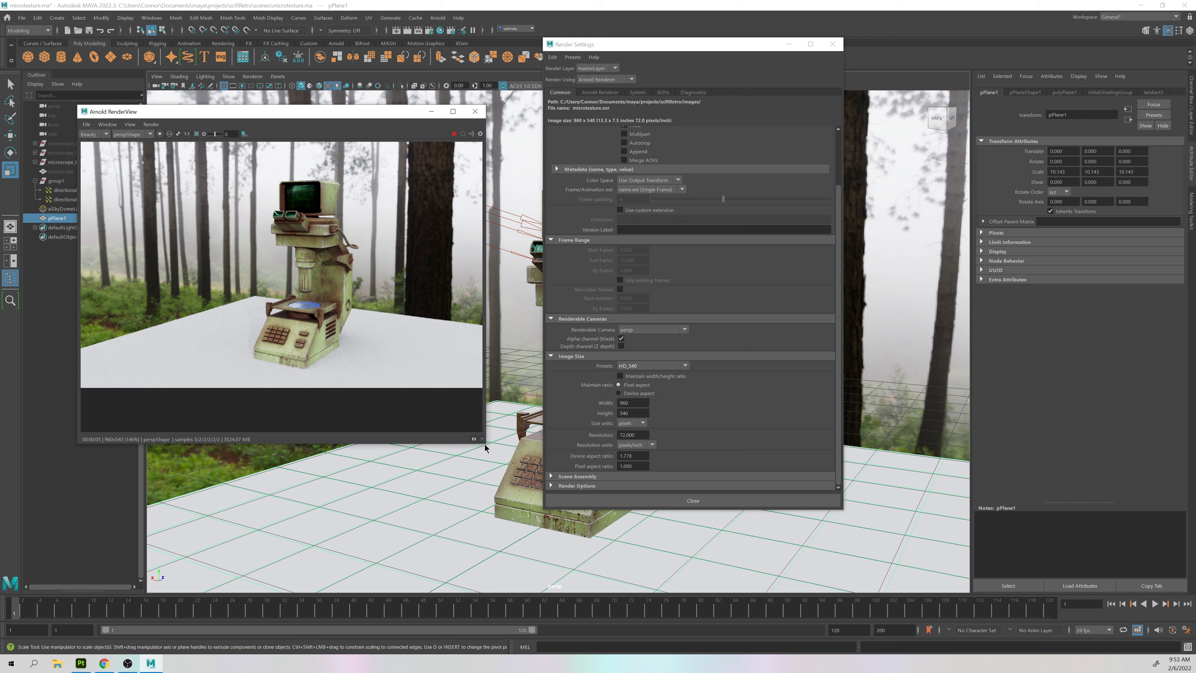
drag(486, 447, 543, 547)
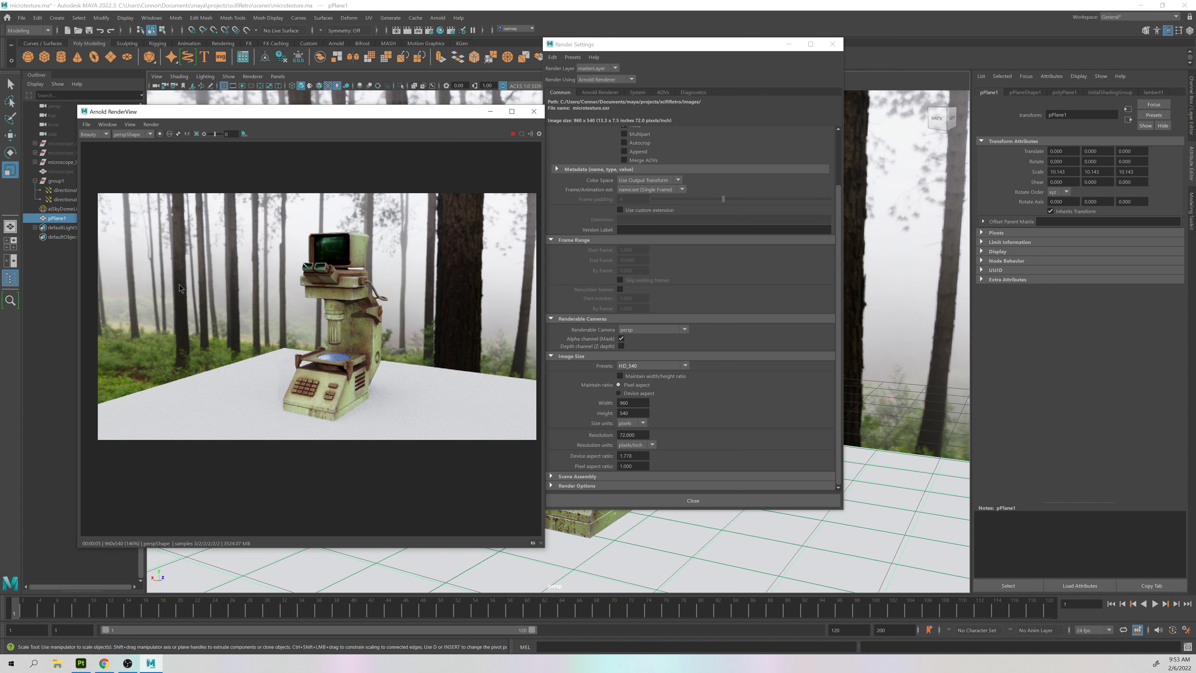
double_click(629, 403)
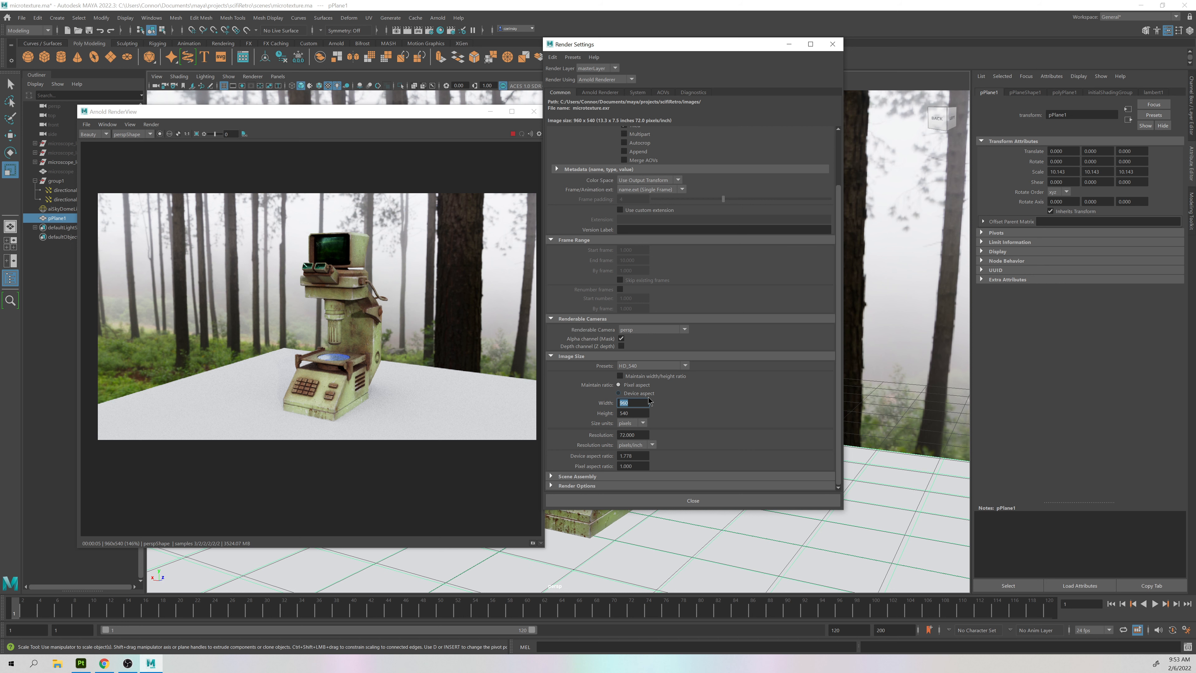
text(540)
key(Tab)
text(96)
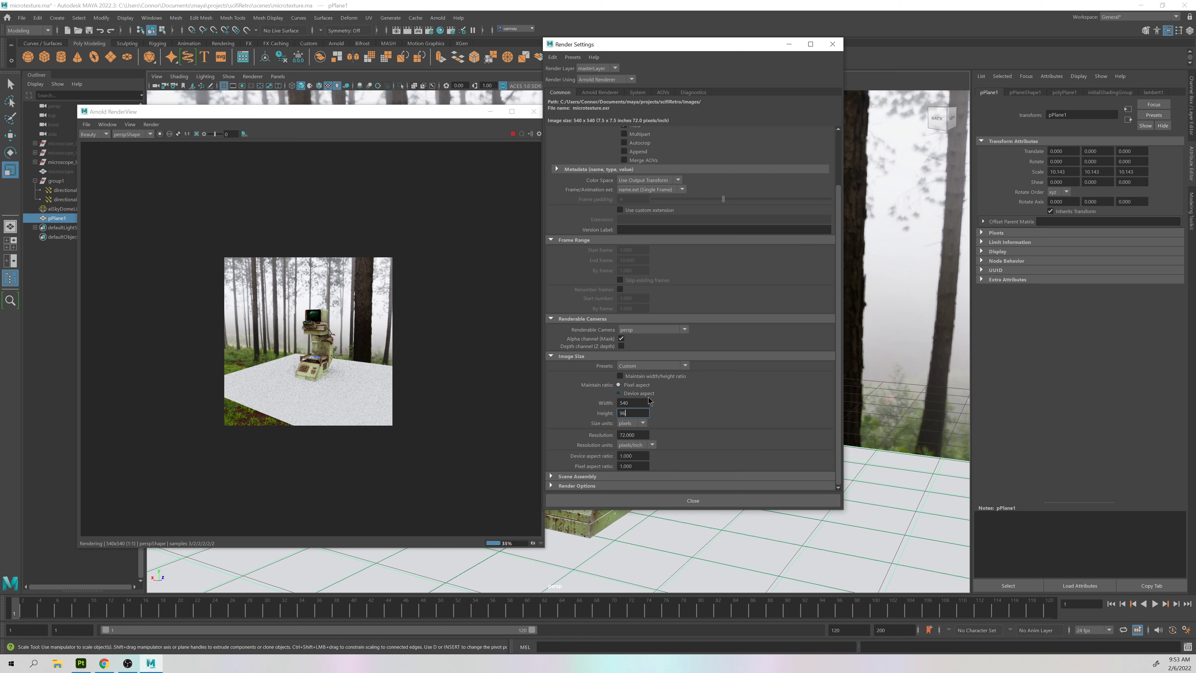
text(0)
key(Return)
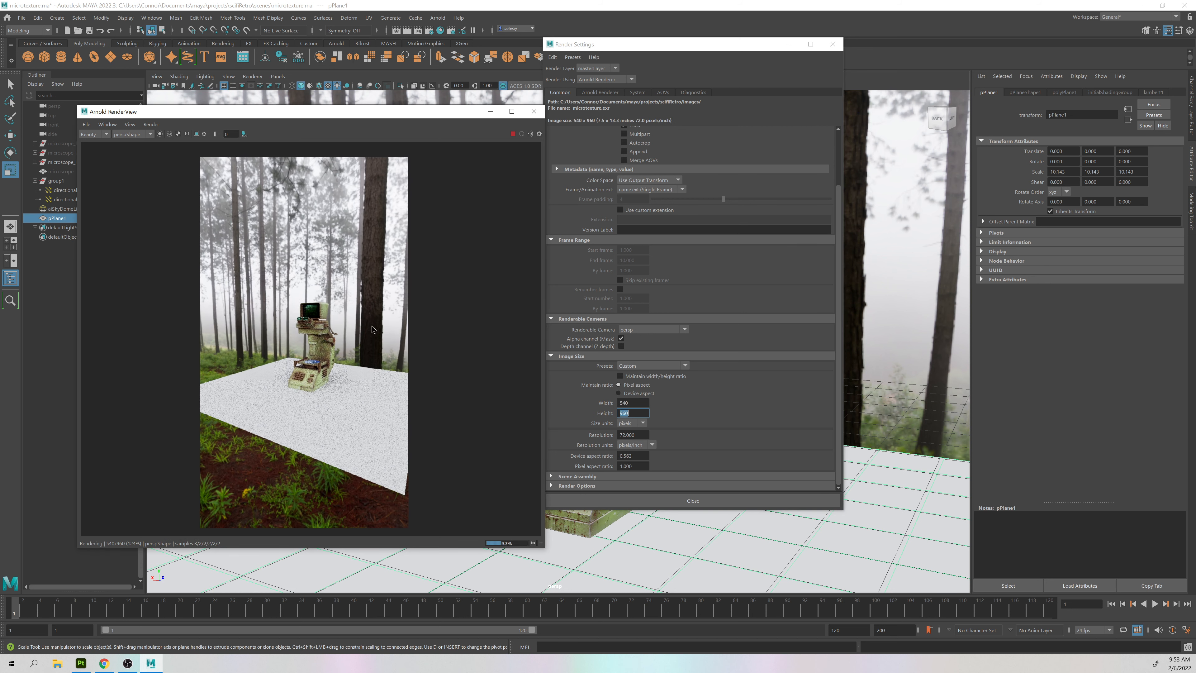
Reframe the perspective camera so the whole microscope fills the portrait render at a three-quarter angle.
drag(689, 47, 876, 106)
alt+right_drag(640, 244, 849, 243)
alt+drag(850, 244, 604, 245)
alt+middle_drag(604, 244, 588, 238)
alt+right_drag(589, 238, 607, 216)
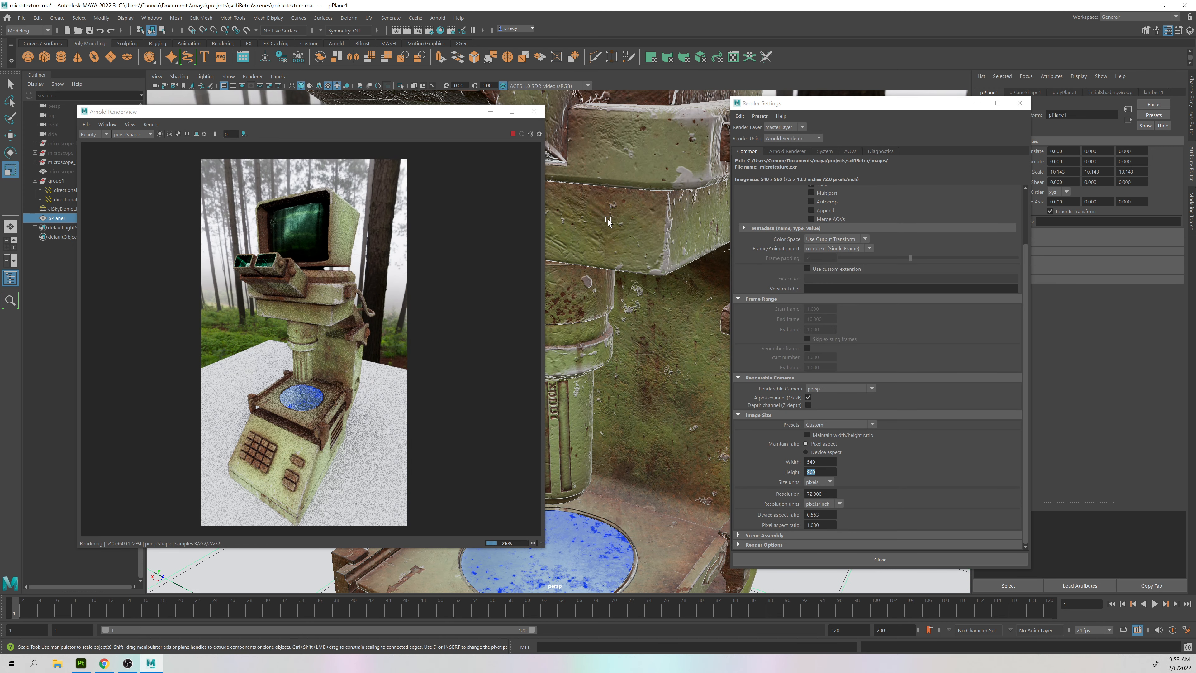
Look through the available image size presets in the render settings.
drag(308, 111, 280, 81)
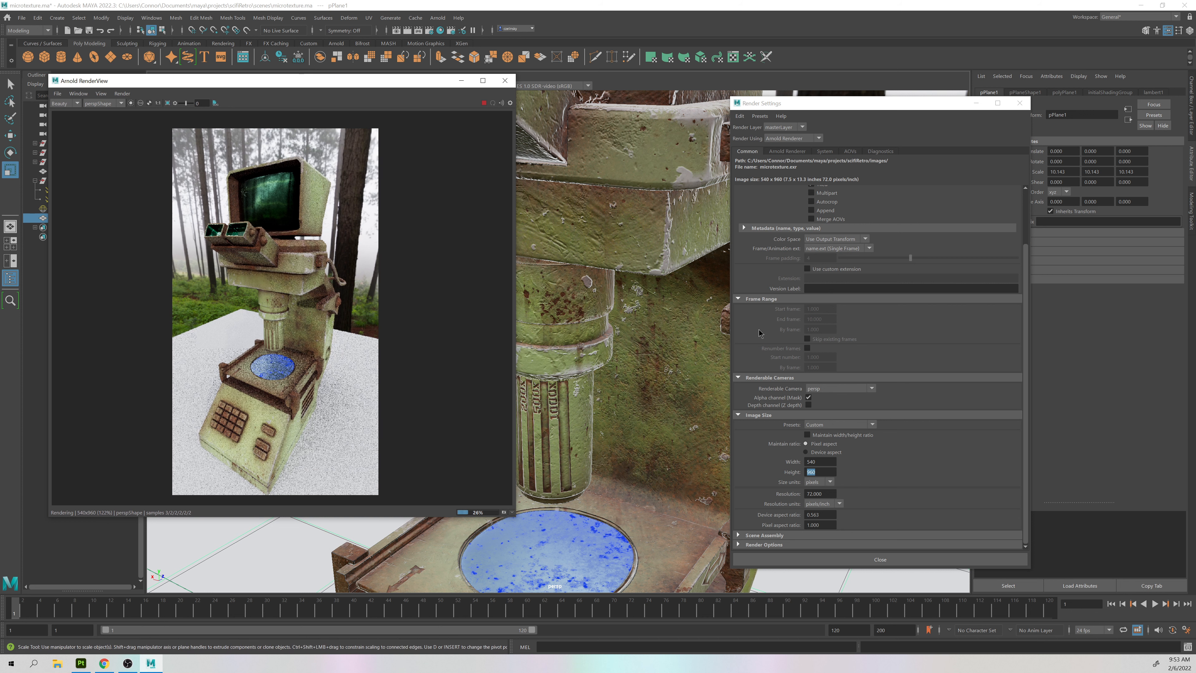
drag(801, 103, 659, 69)
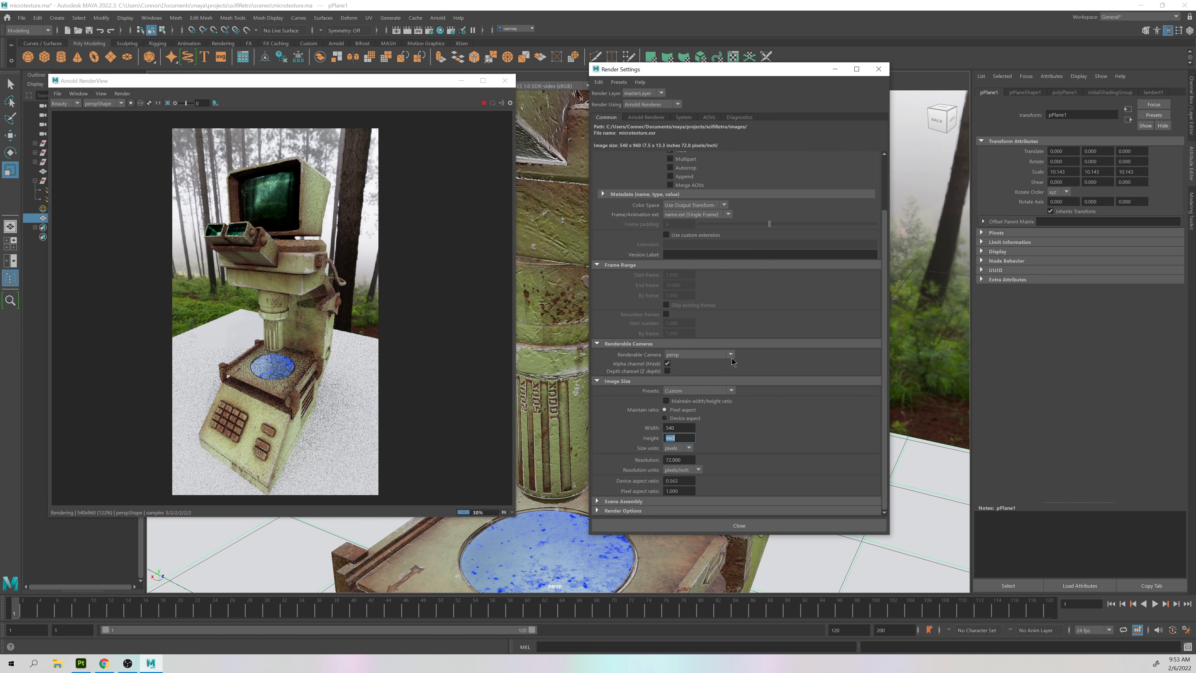
click(681, 390)
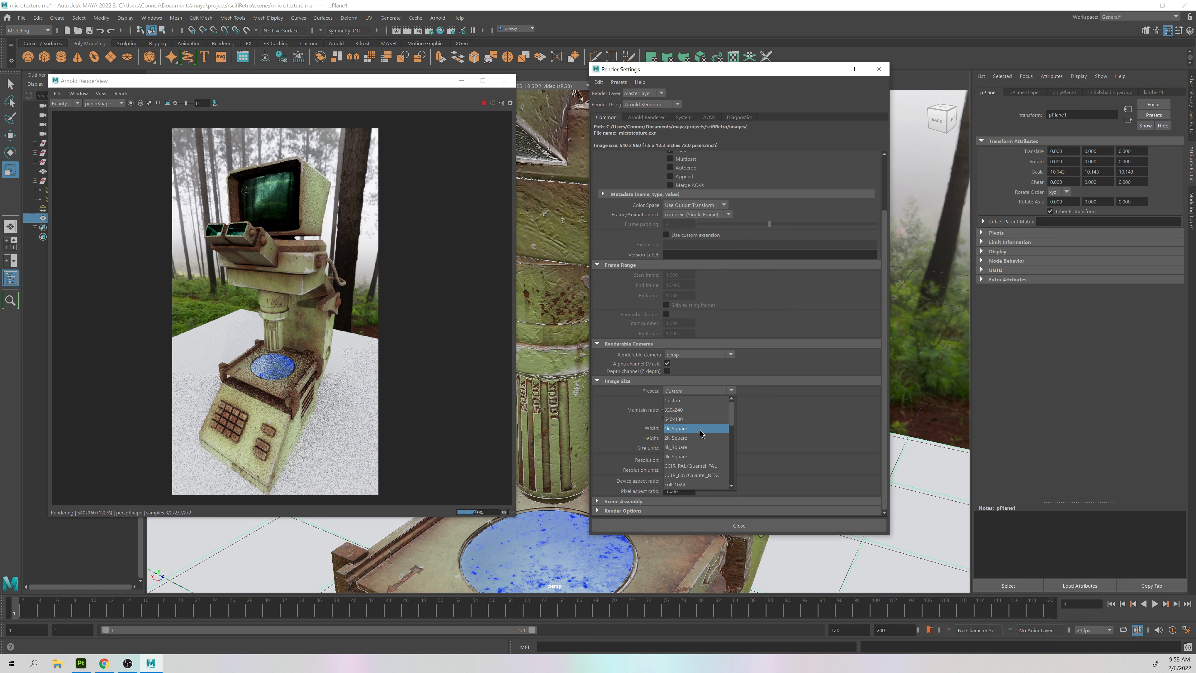
scroll(696, 416, down, 1)
scroll(699, 417, down, 5)
scroll(703, 445, down, 2)
scroll(704, 460, up, 1)
click(811, 360)
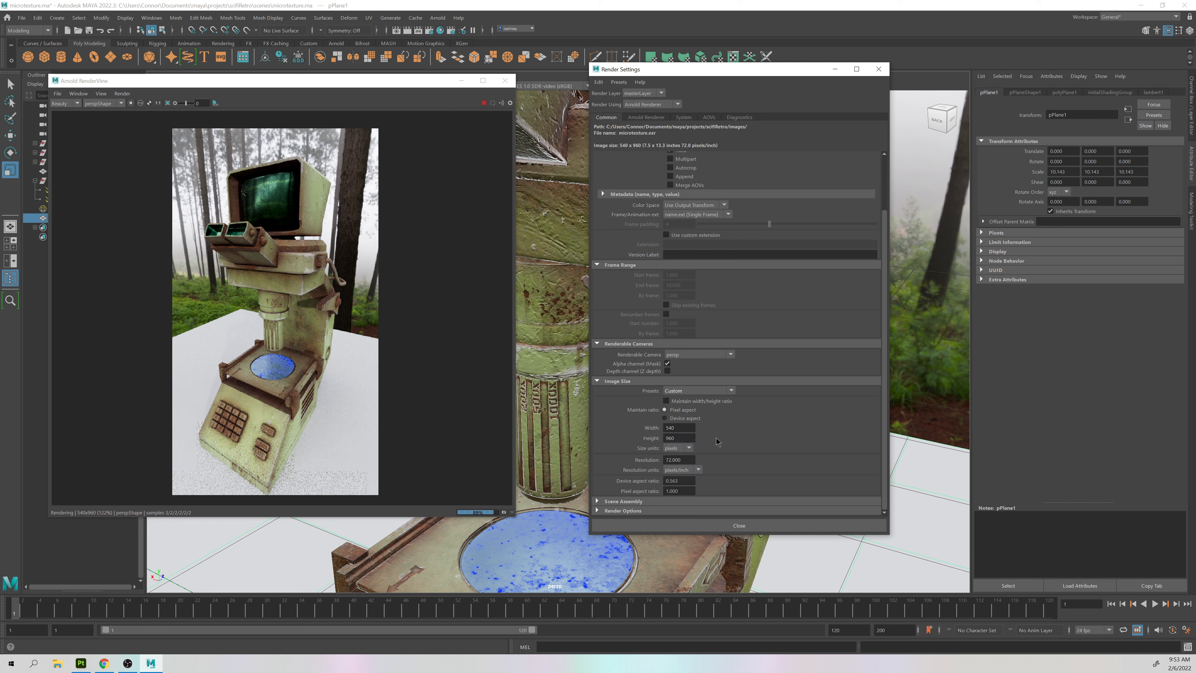
drag(653, 70, 728, 96)
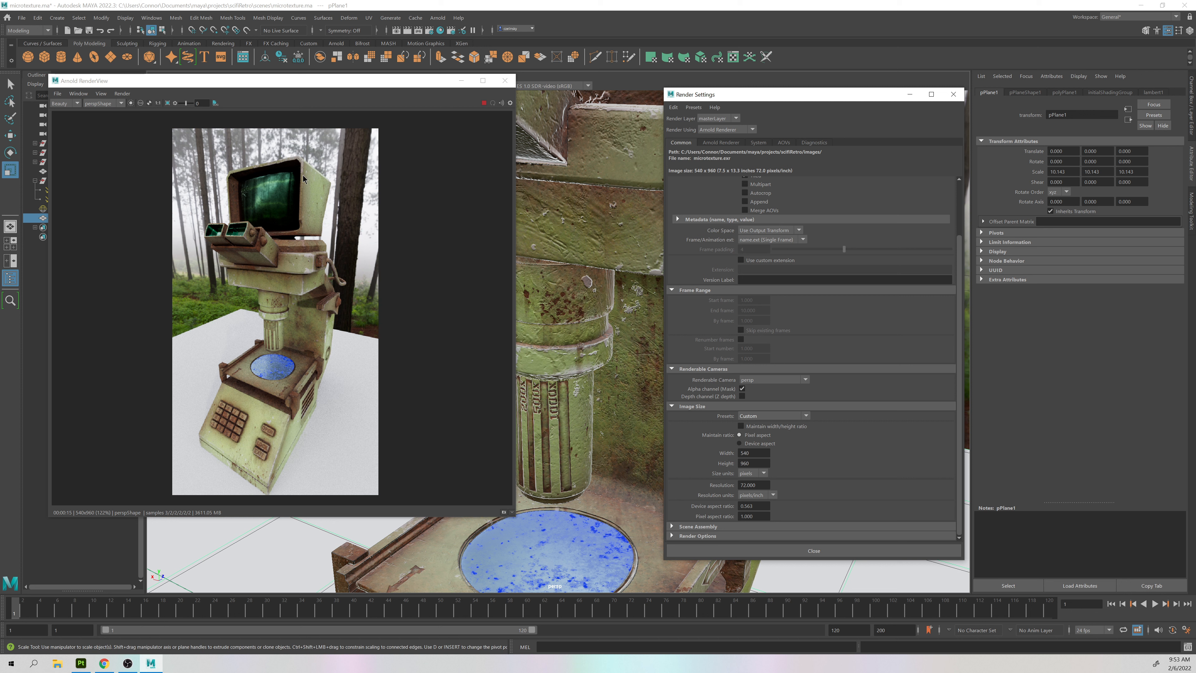
Raise the Arnold Specular and Diffuse samples to 3 each and close the render settings.
click(720, 142)
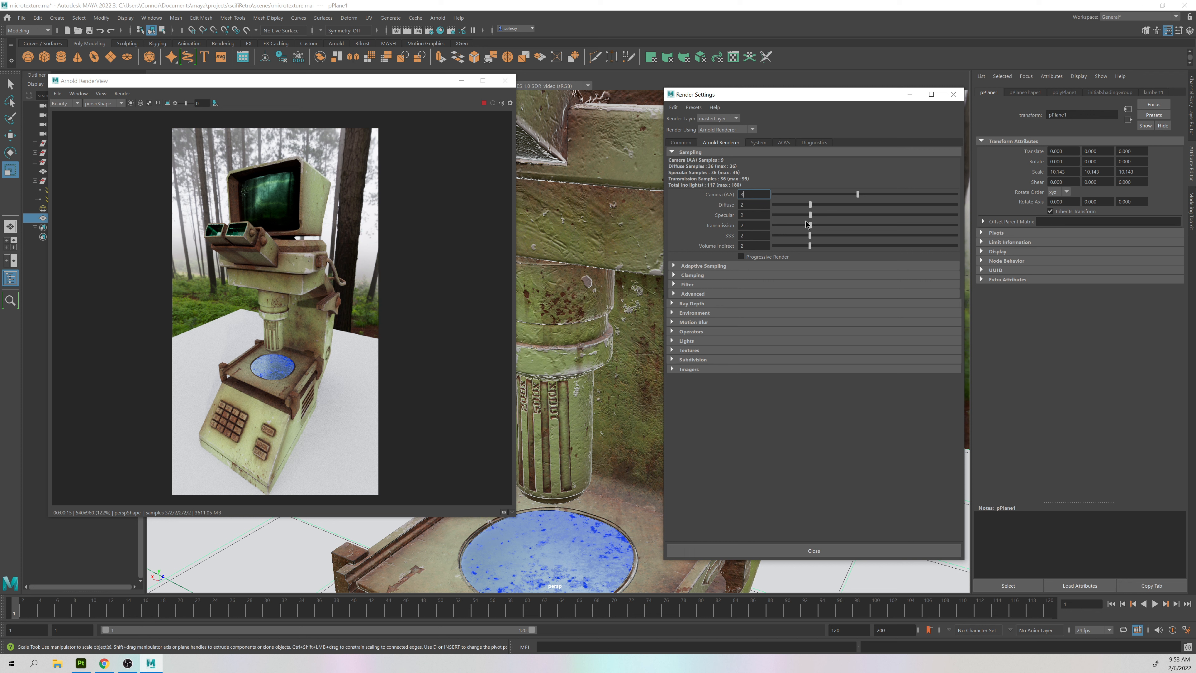
drag(810, 215, 828, 215)
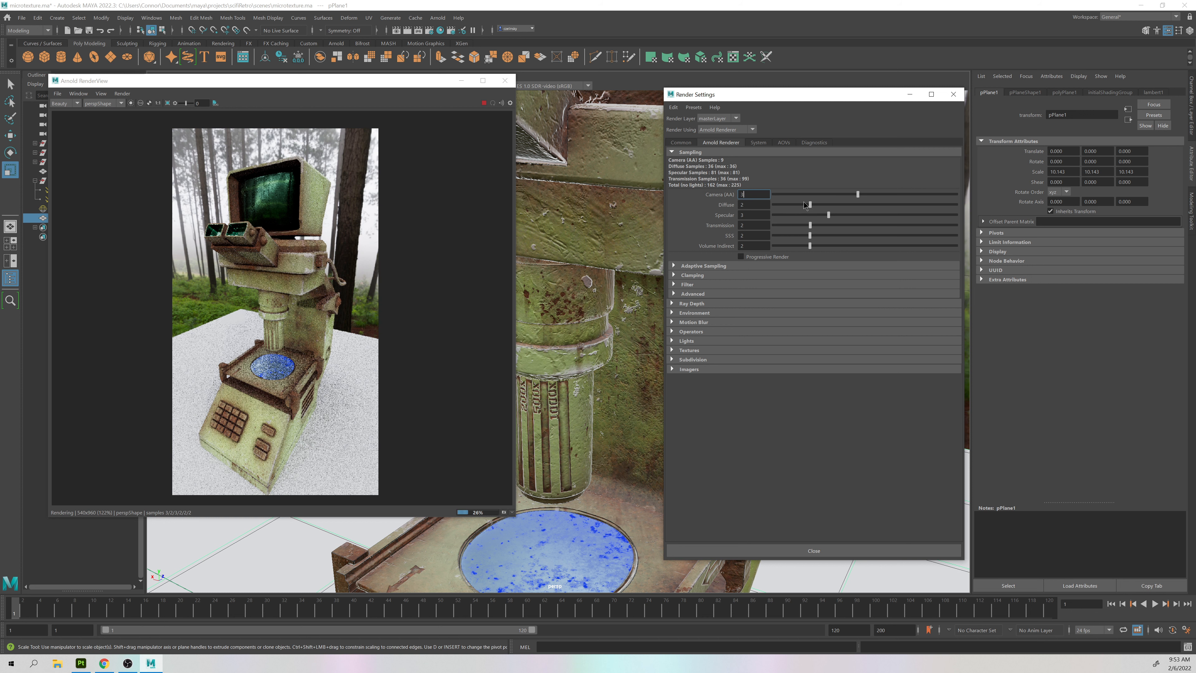
drag(811, 205, 827, 207)
click(688, 143)
click(953, 94)
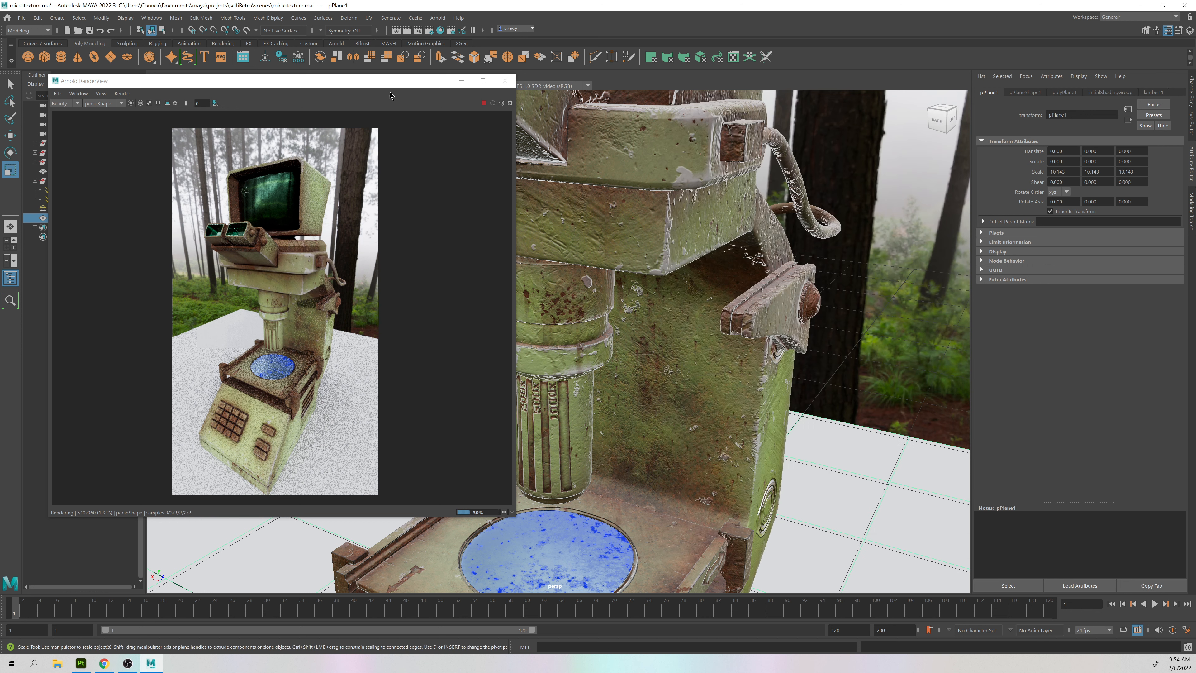
Save the full-color render as microscope_color in the project's images folder.
drag(324, 83, 368, 81)
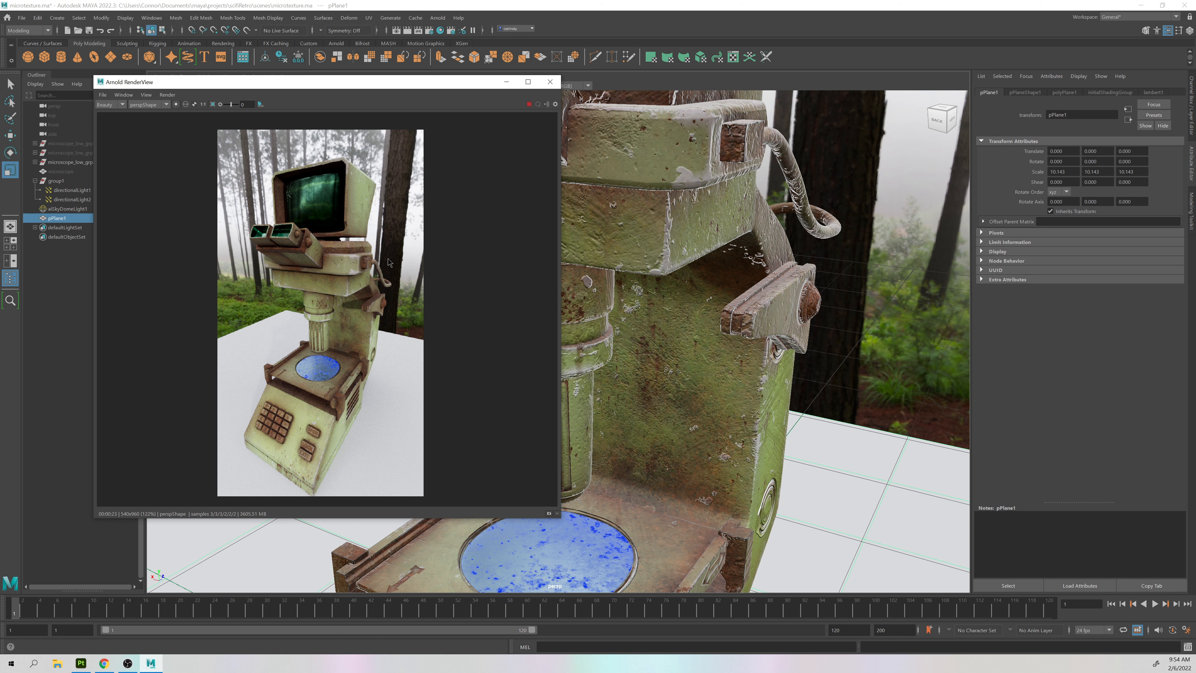
alt+middle_drag(683, 283, 680, 274)
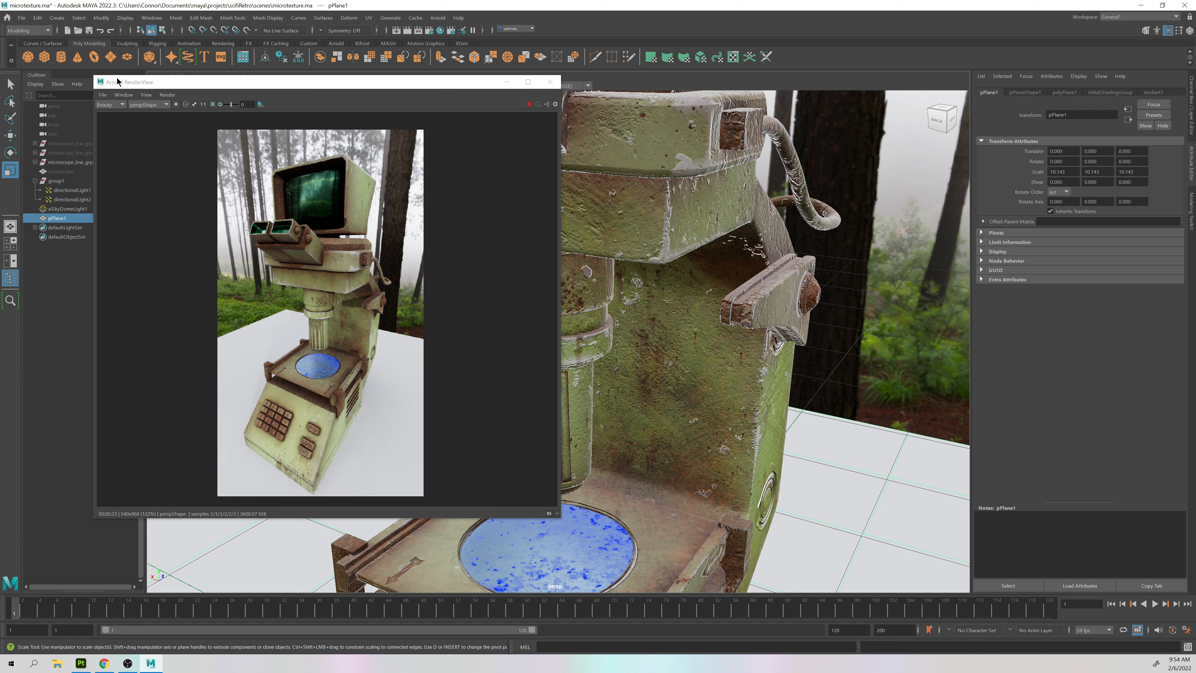
click(102, 95)
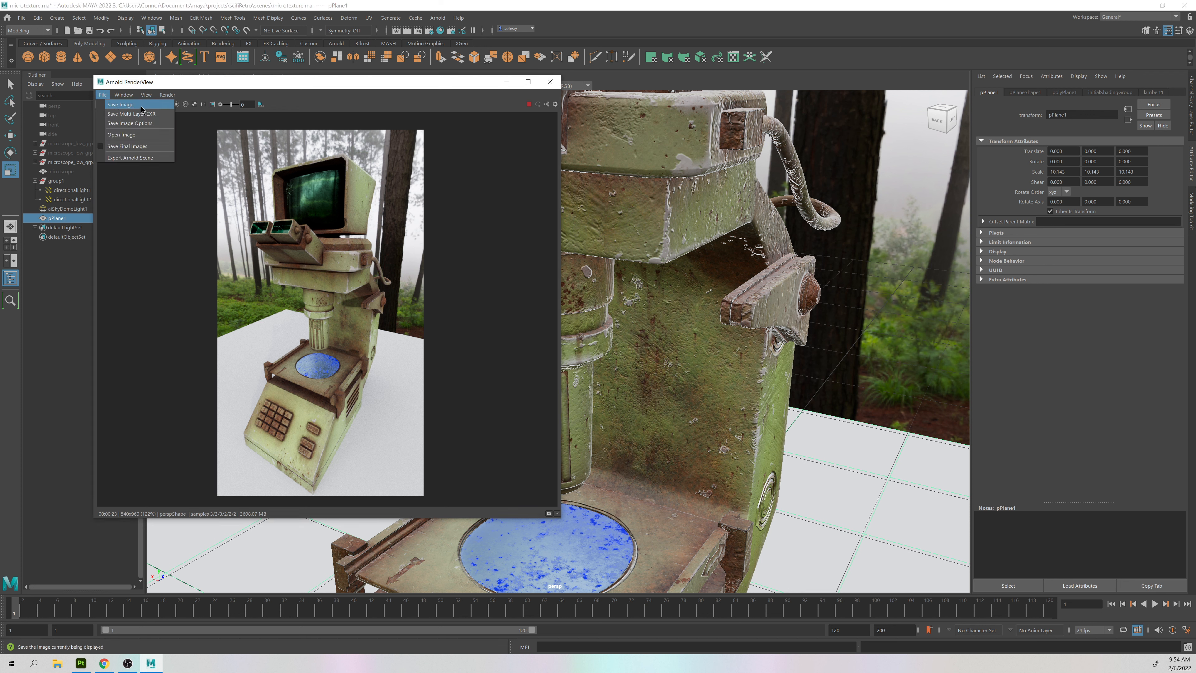
click(142, 105)
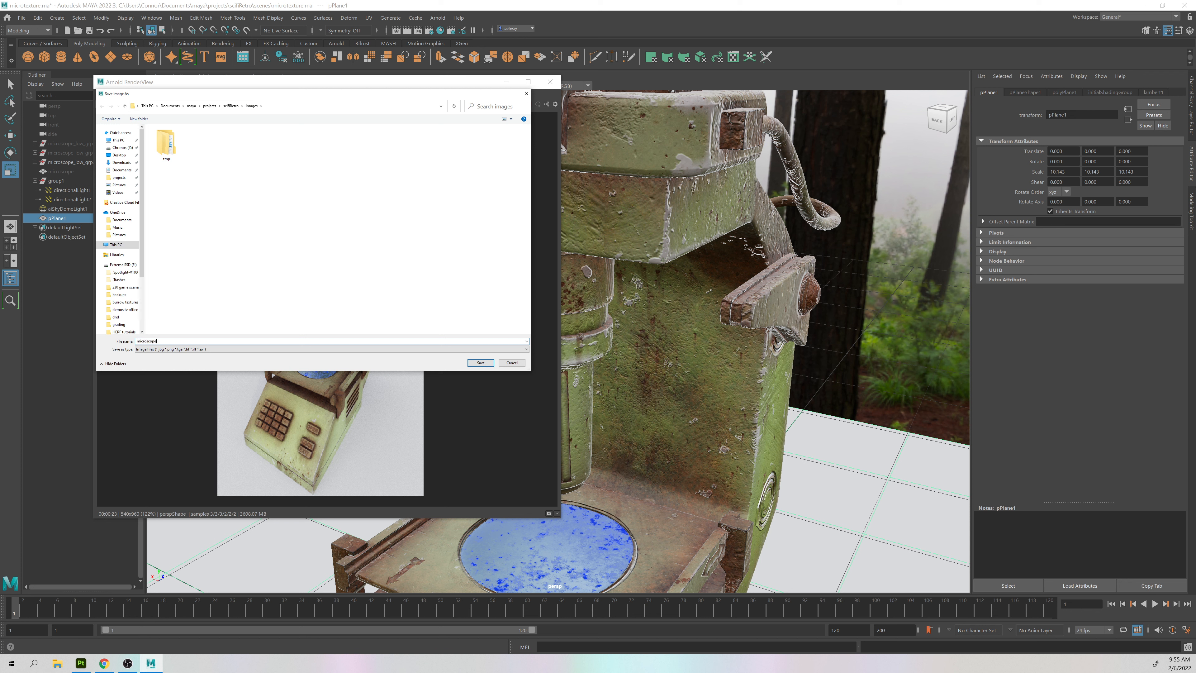
key(Return)
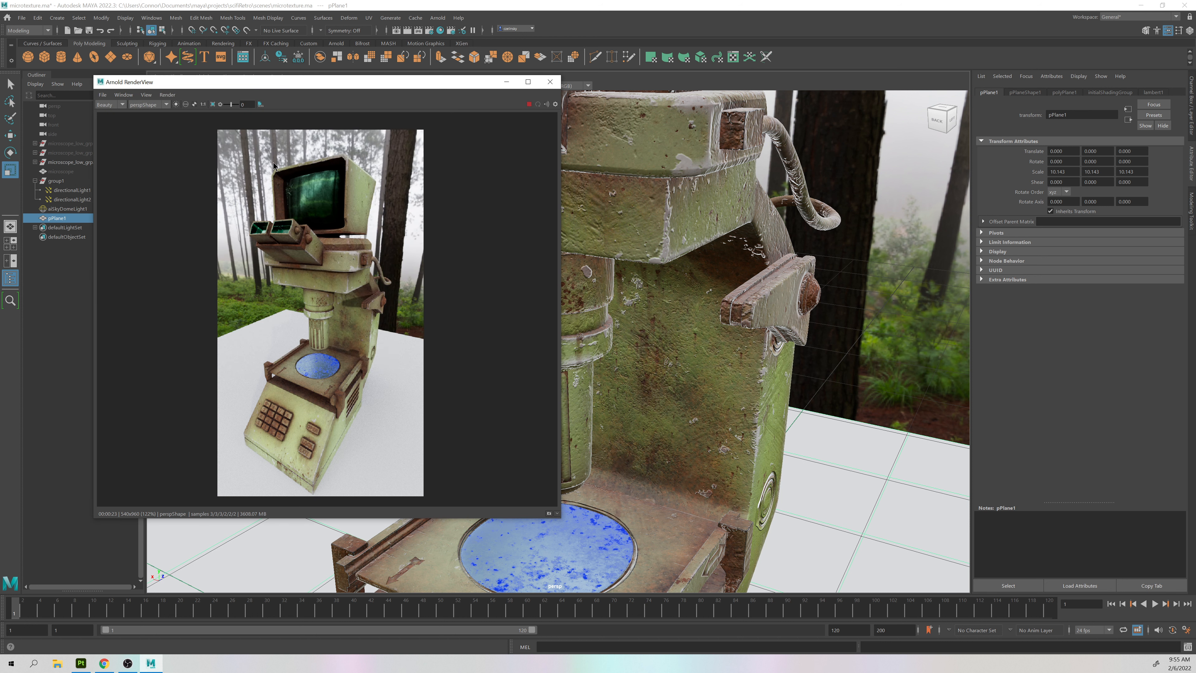
Set the render view's debug shading to Occlusion.
click(167, 95)
mouse_move(198, 208)
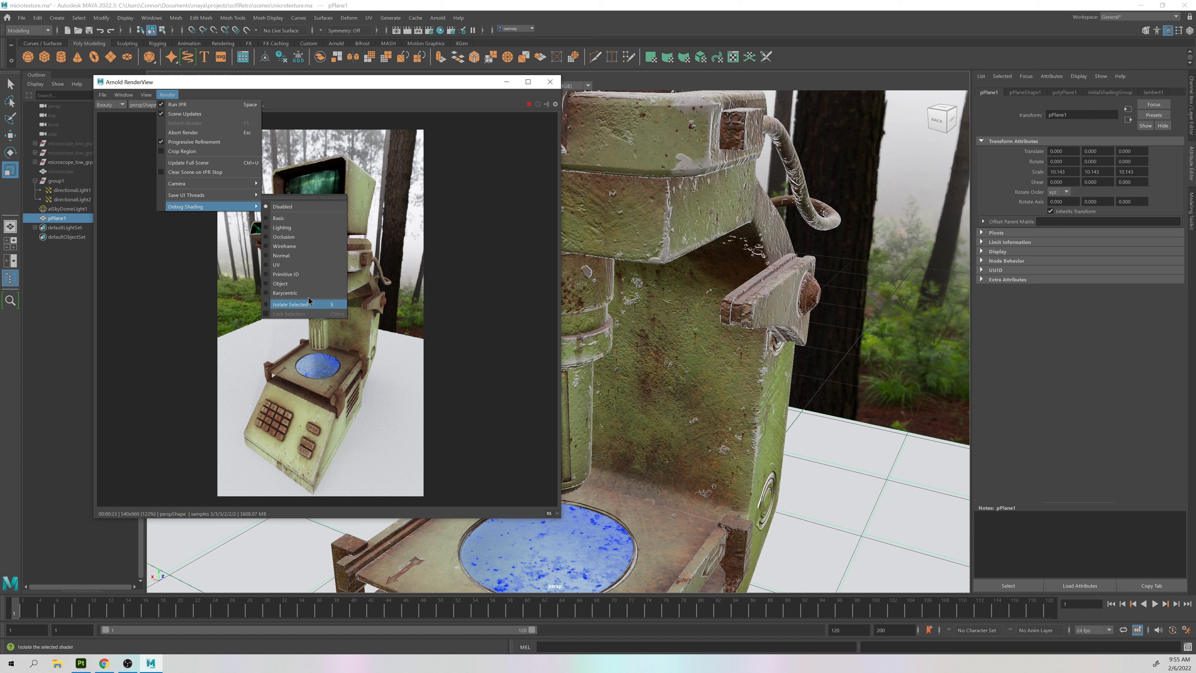
click(296, 241)
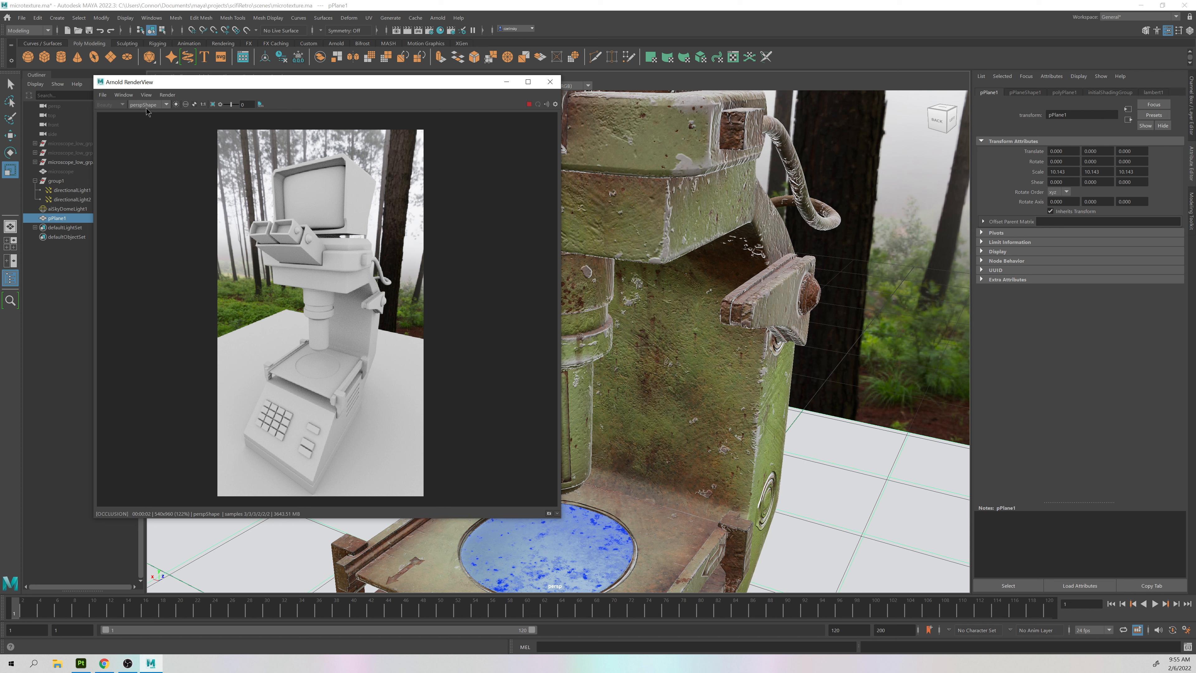
Save the occlusion render as microscope_AO in the images folder.
click(103, 94)
key(Escape)
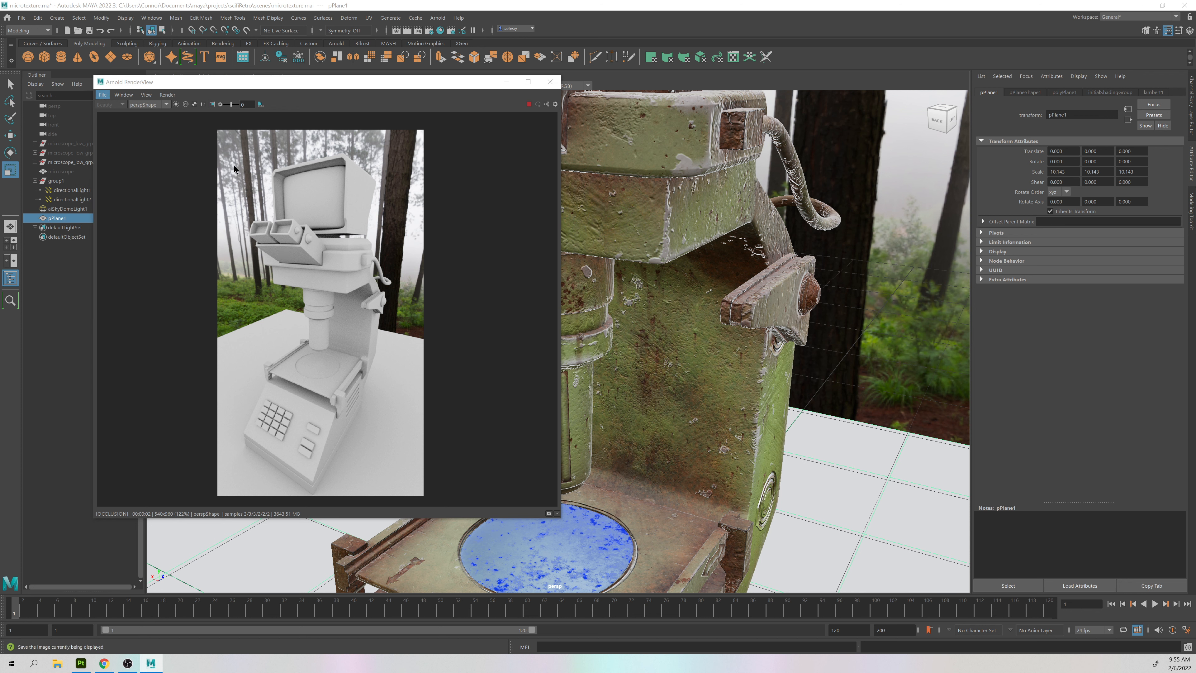
text(mic)
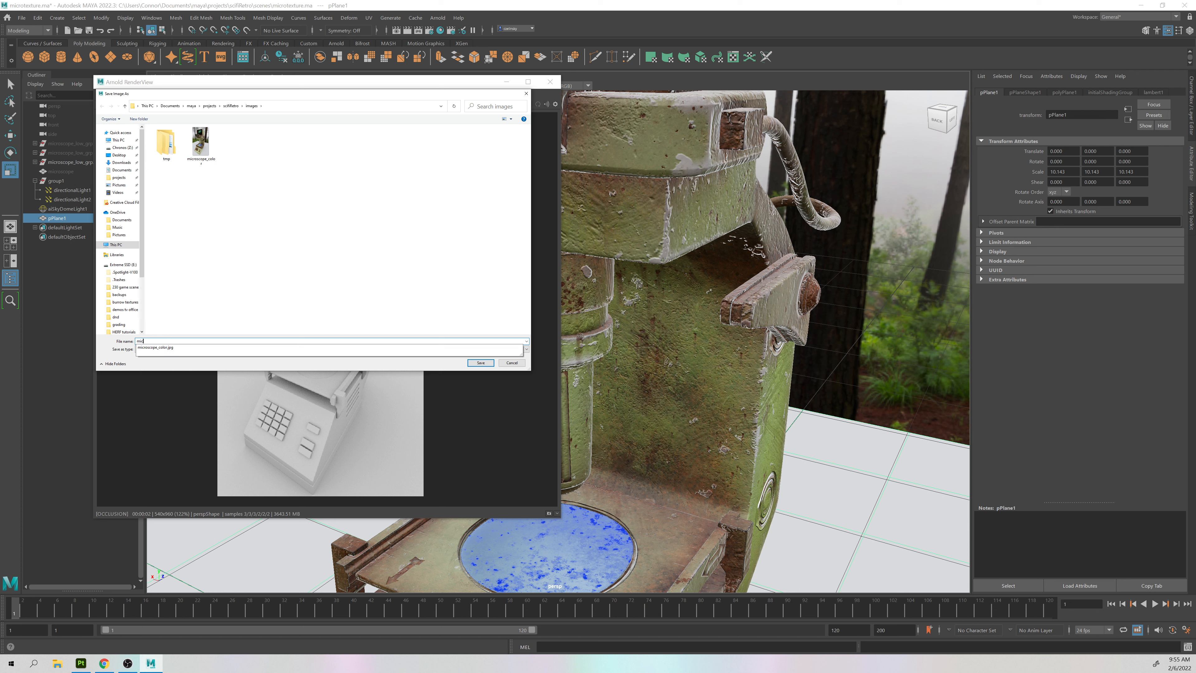
text(roscope_AO)
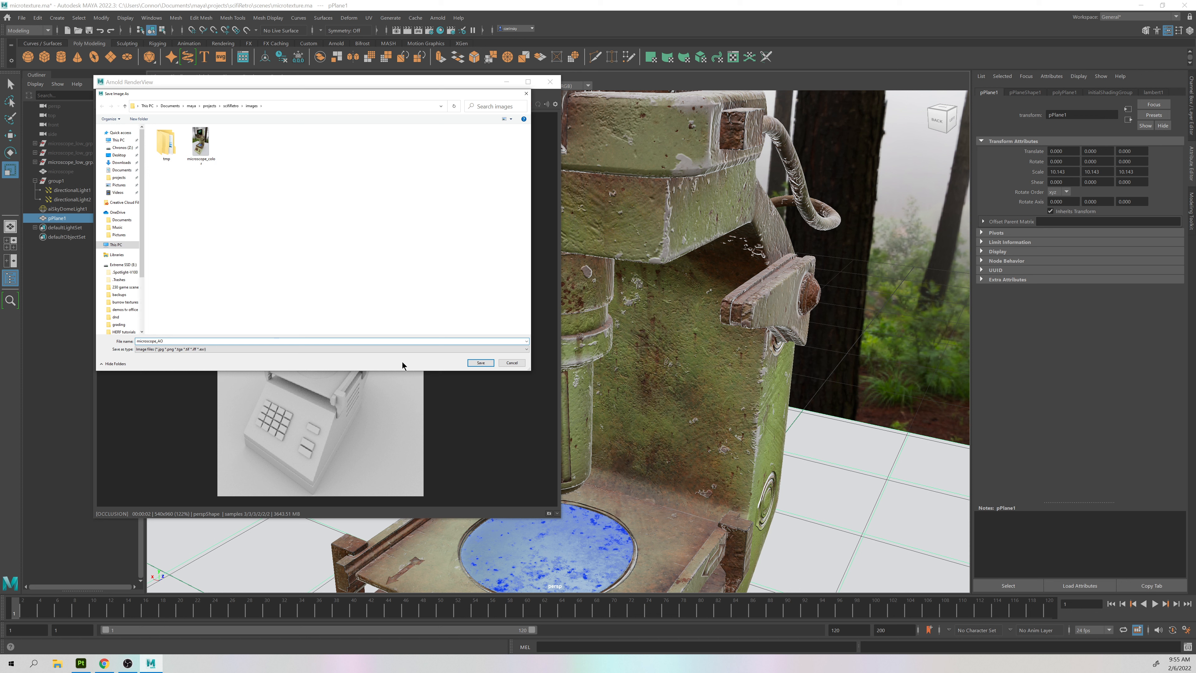
click(478, 364)
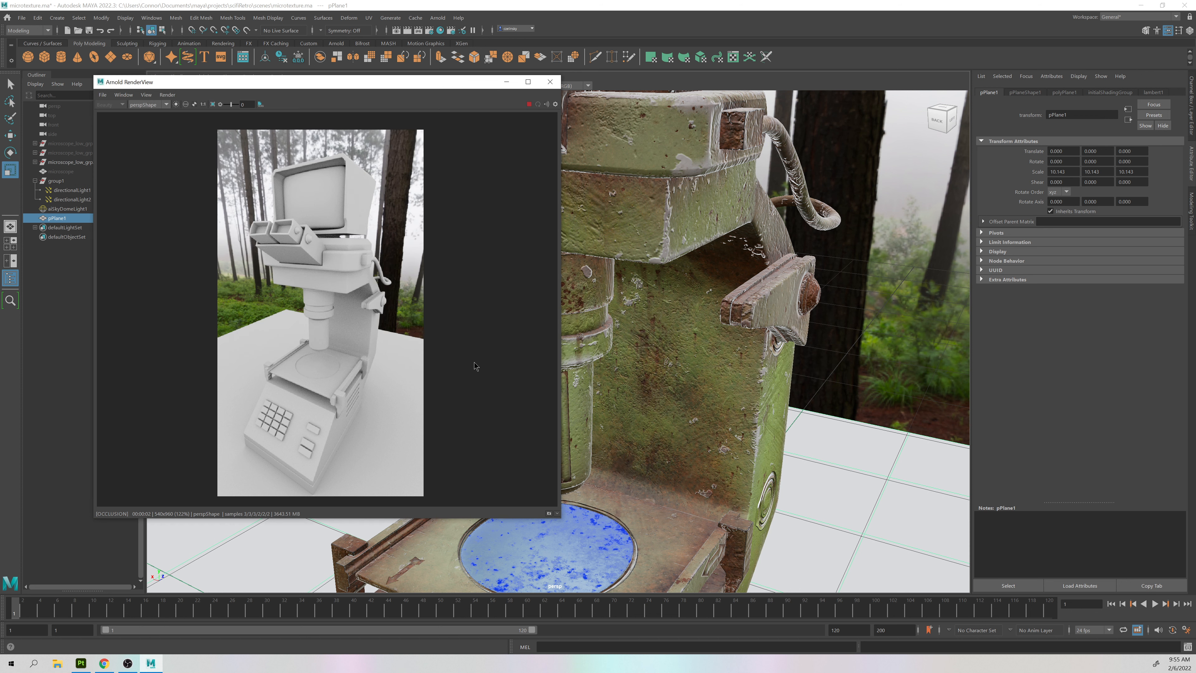
Set the debug shading to Wireframe and save that render as microscope_SF in the images folder.
click(174, 94)
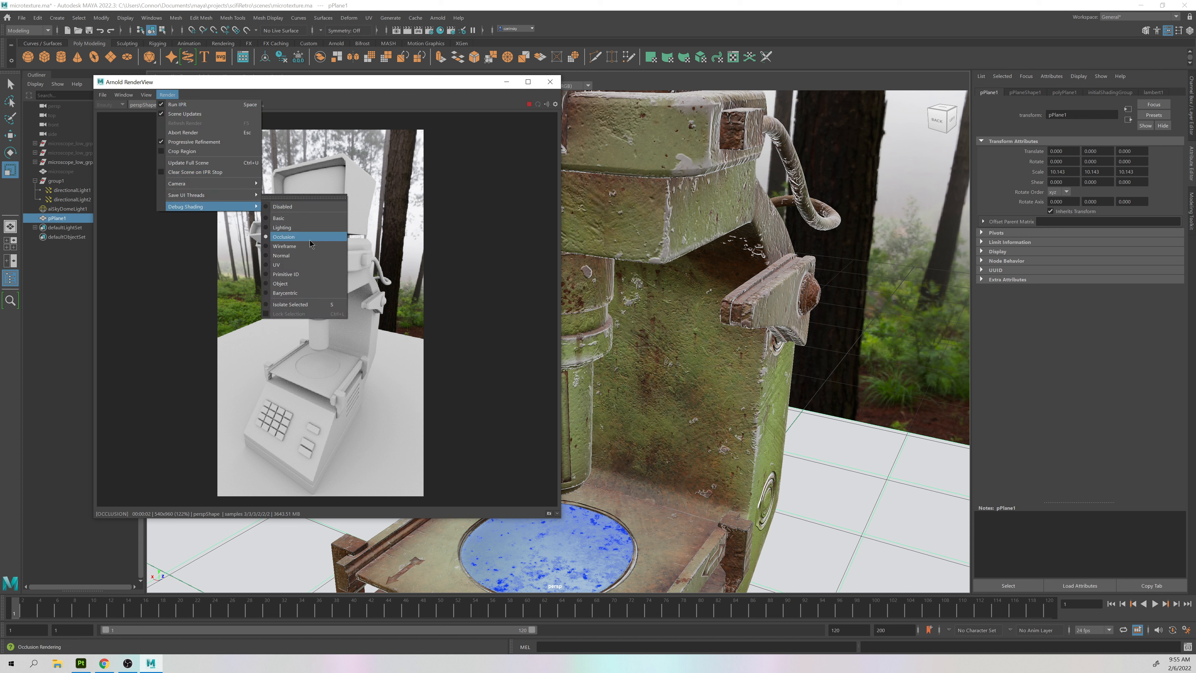
click(294, 250)
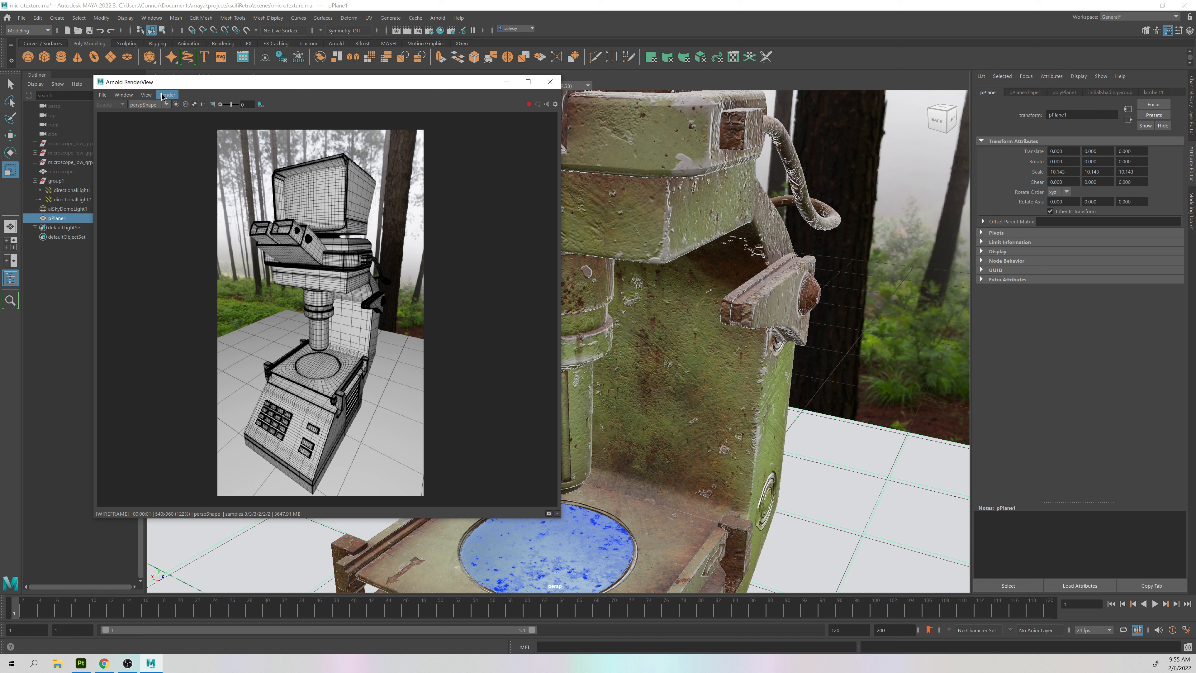
click(102, 96)
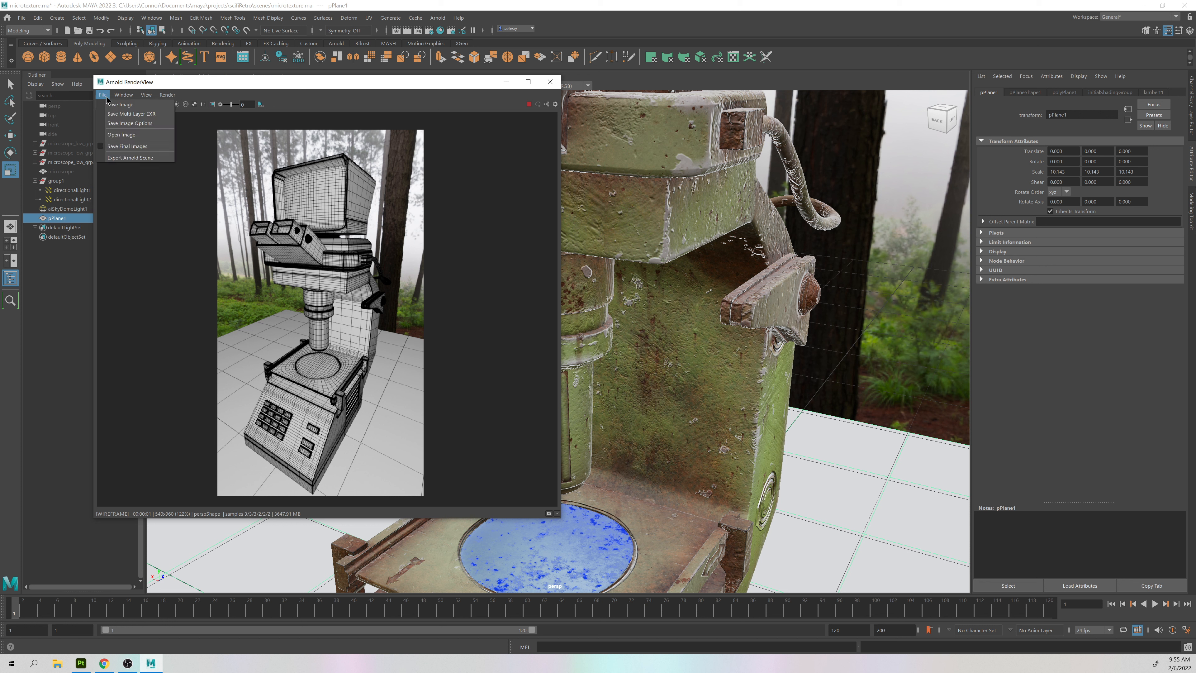
click(120, 107)
text(mic)
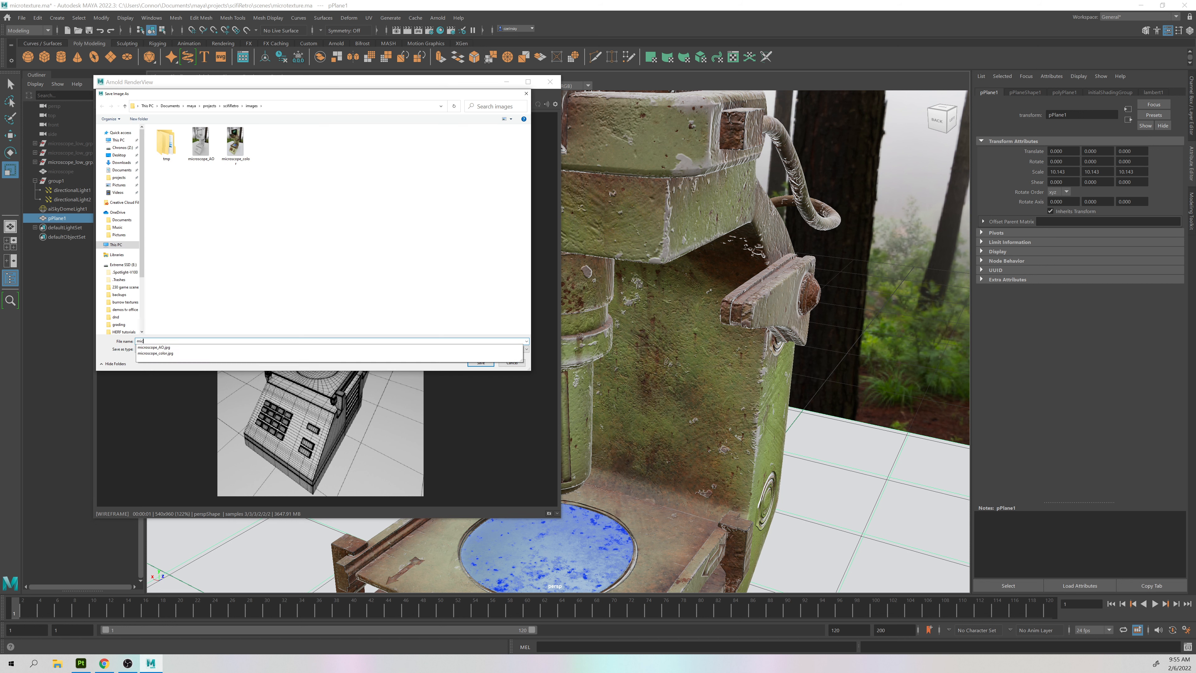
text(roscope_SF)
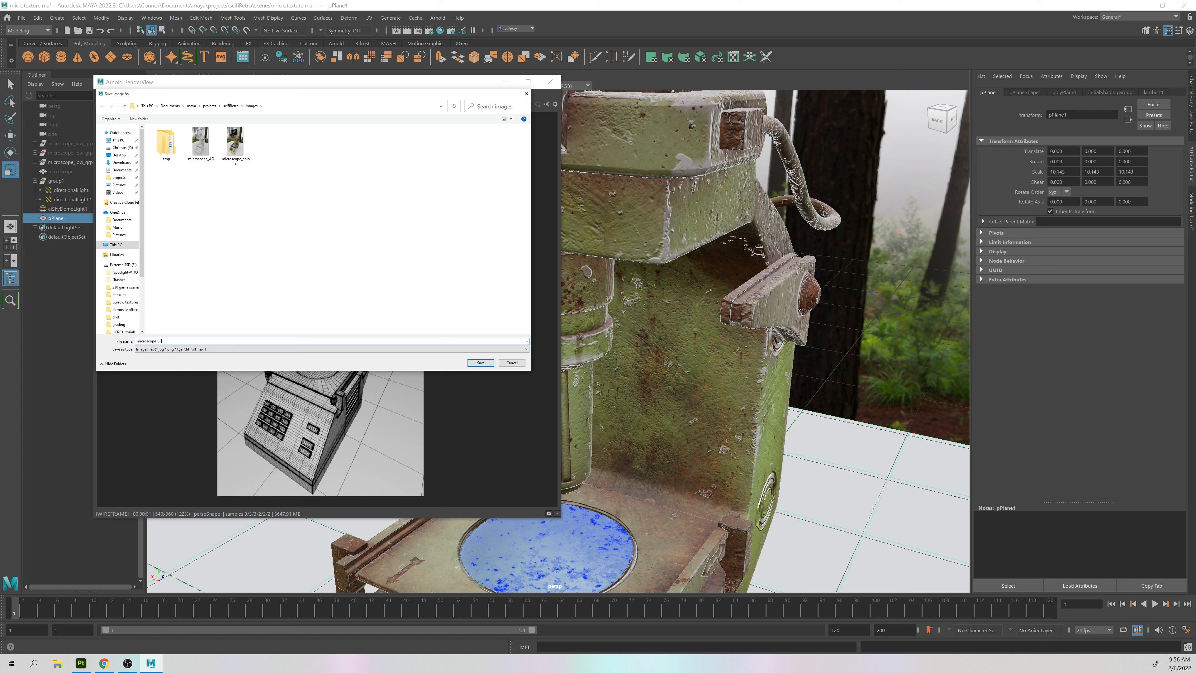
key(Return)
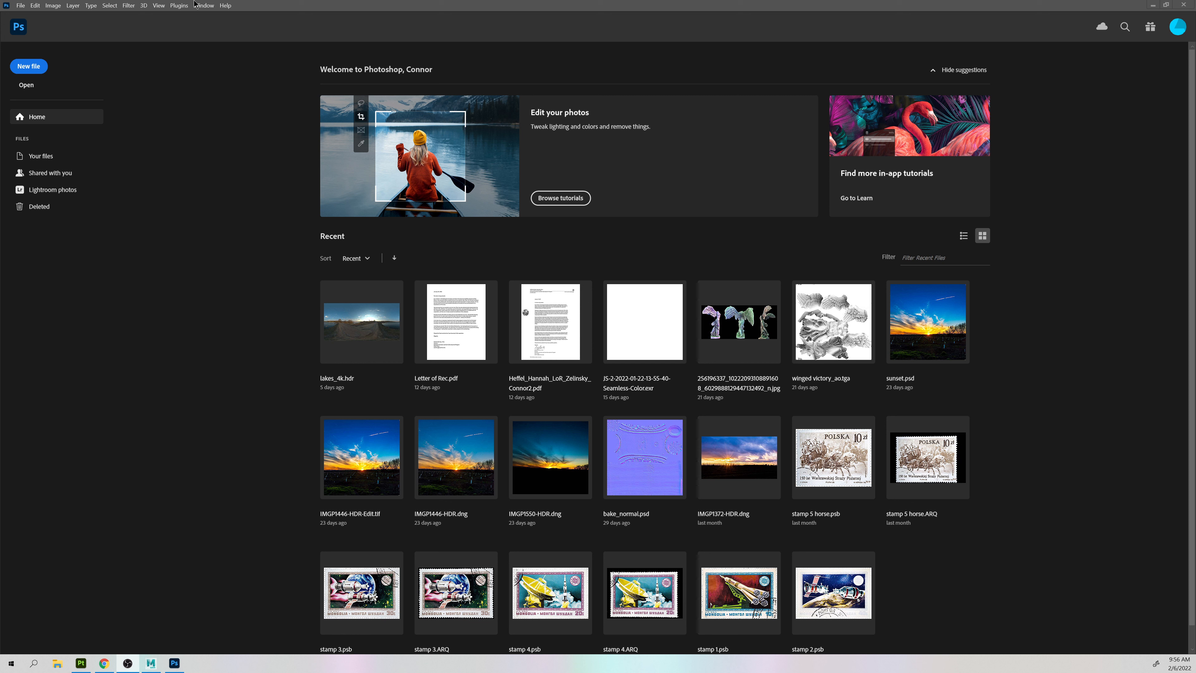
Open the microscope_color render from the scifiRetro project's images folder.
click(20, 5)
click(20, 5)
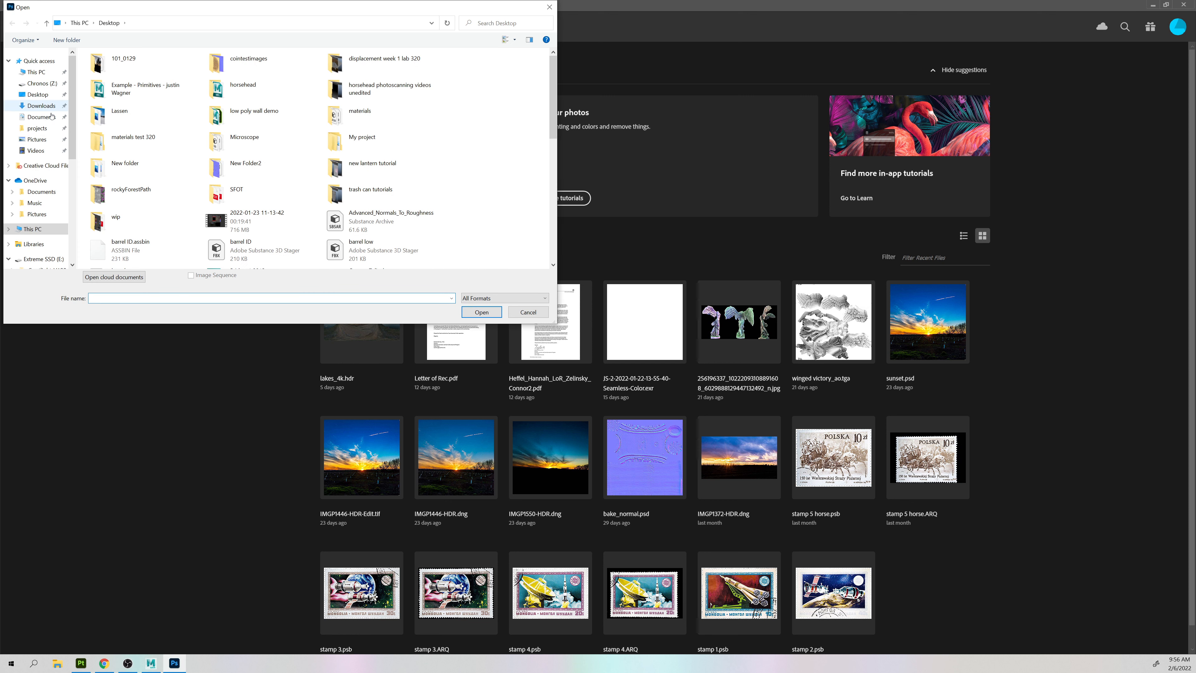
click(37, 128)
double_click(111, 159)
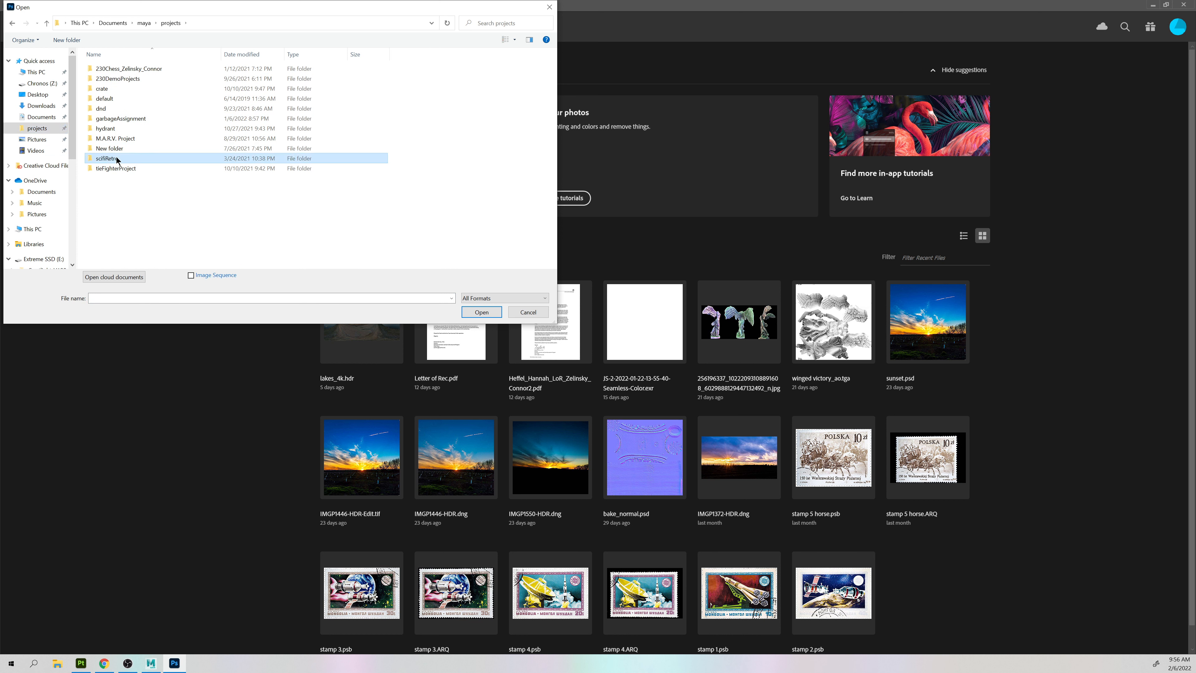
double_click(117, 118)
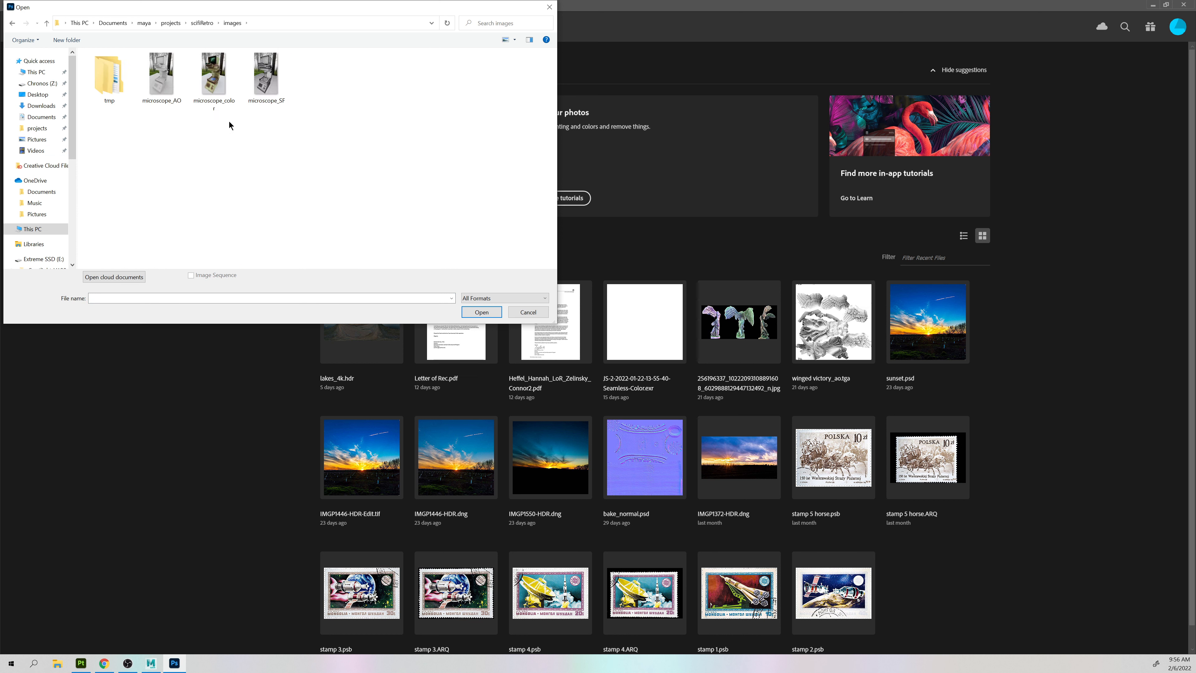
click(214, 78)
click(481, 312)
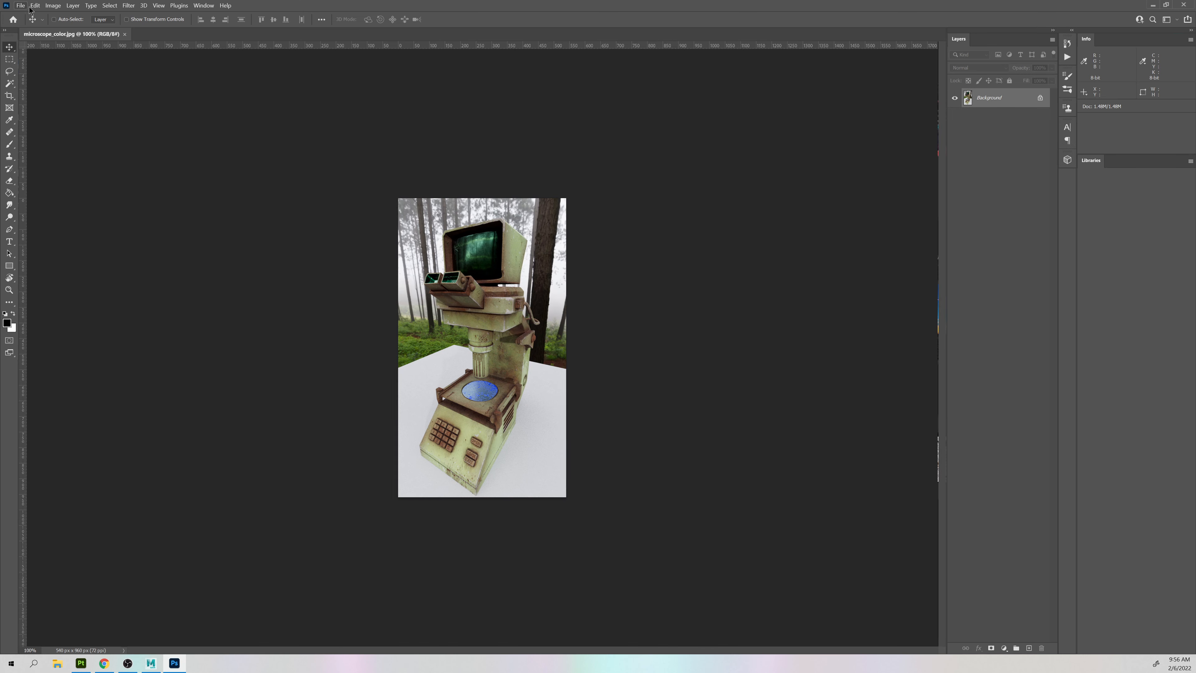
Open microscope_AO from the same images folder and compare it with the color render.
click(22, 6)
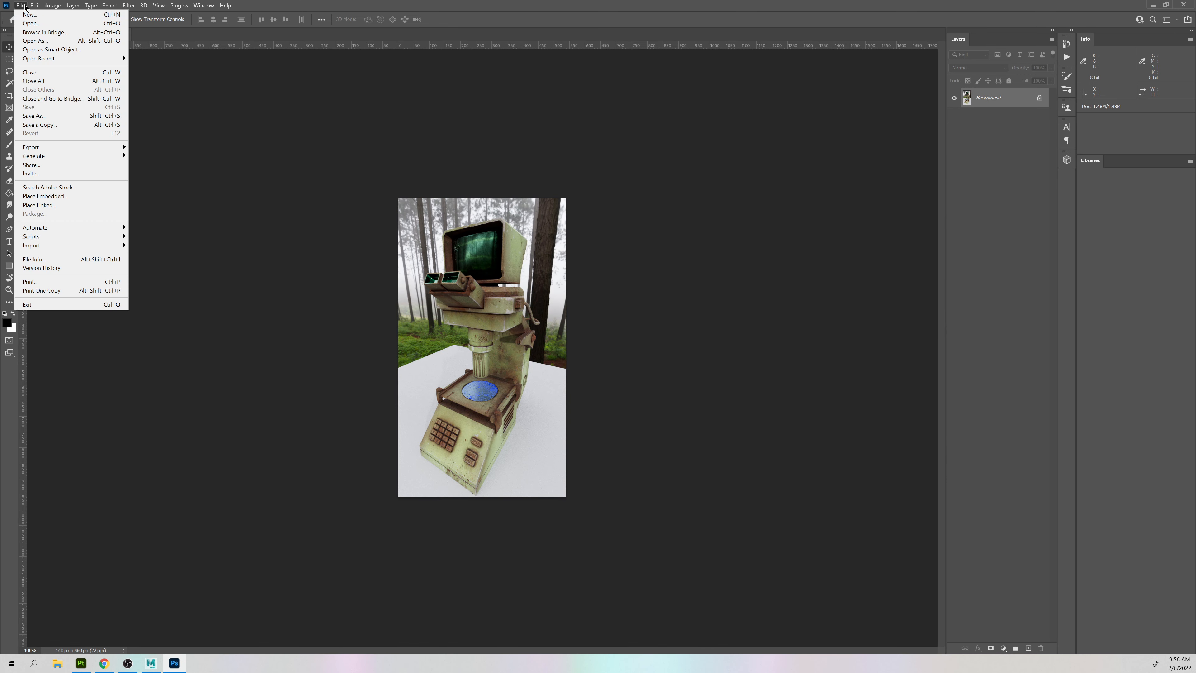
click(31, 23)
double_click(140, 76)
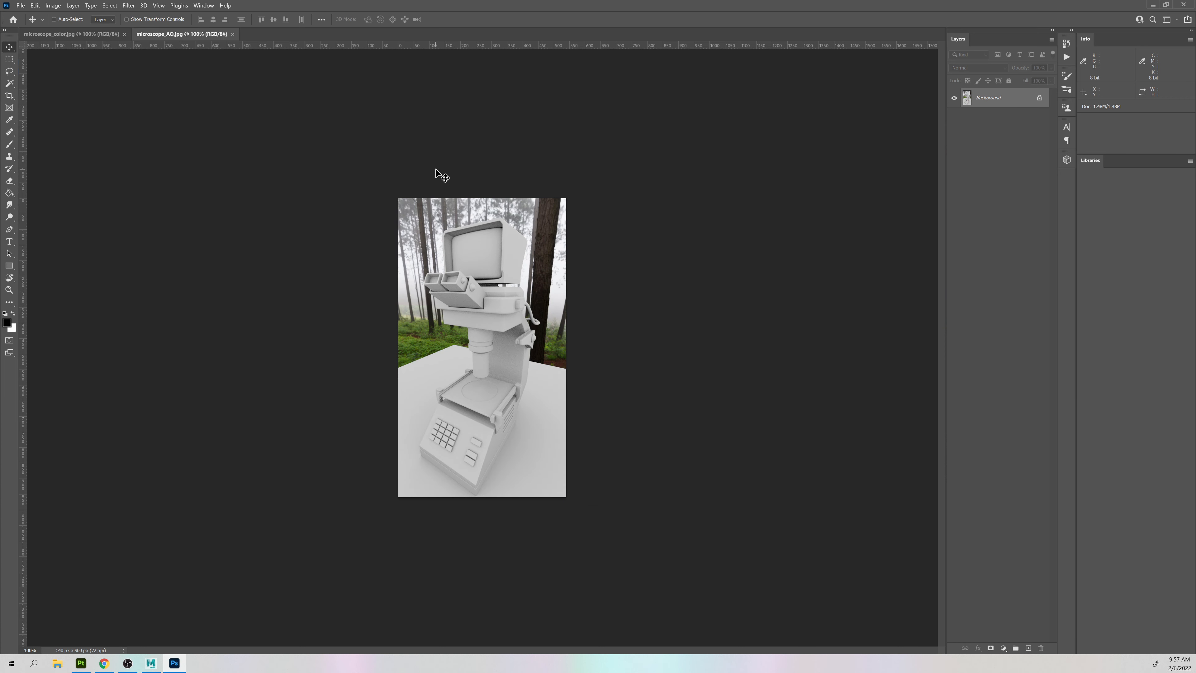
click(97, 34)
click(170, 36)
click(110, 35)
click(170, 34)
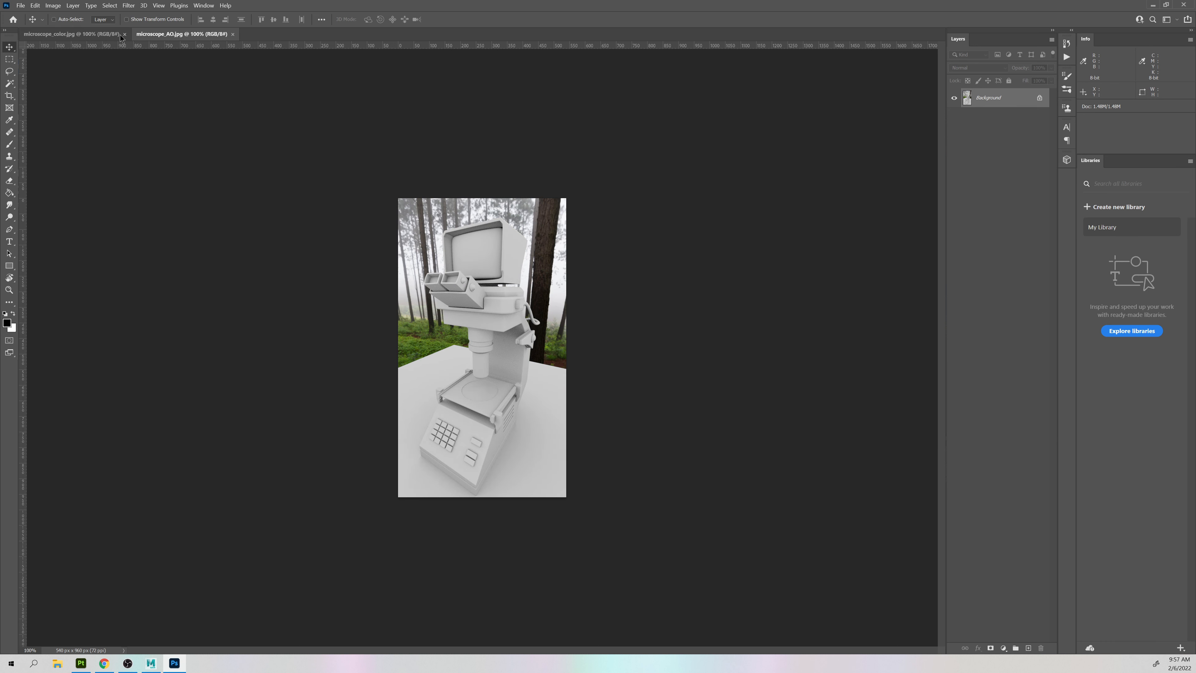
click(109, 35)
click(170, 35)
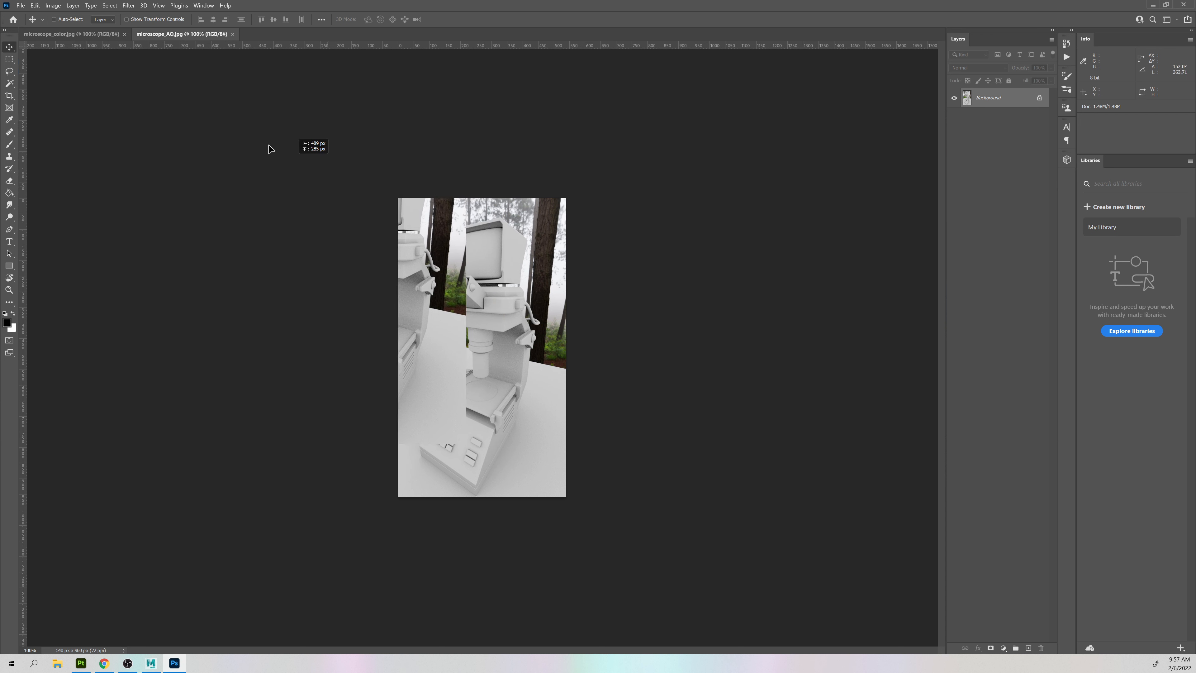
Copy the occlusion render into the microscope_color document as a new layer aligned with the canvas.
click(93, 34)
drag(94, 35, 87, 34)
drag(487, 347, 493, 288)
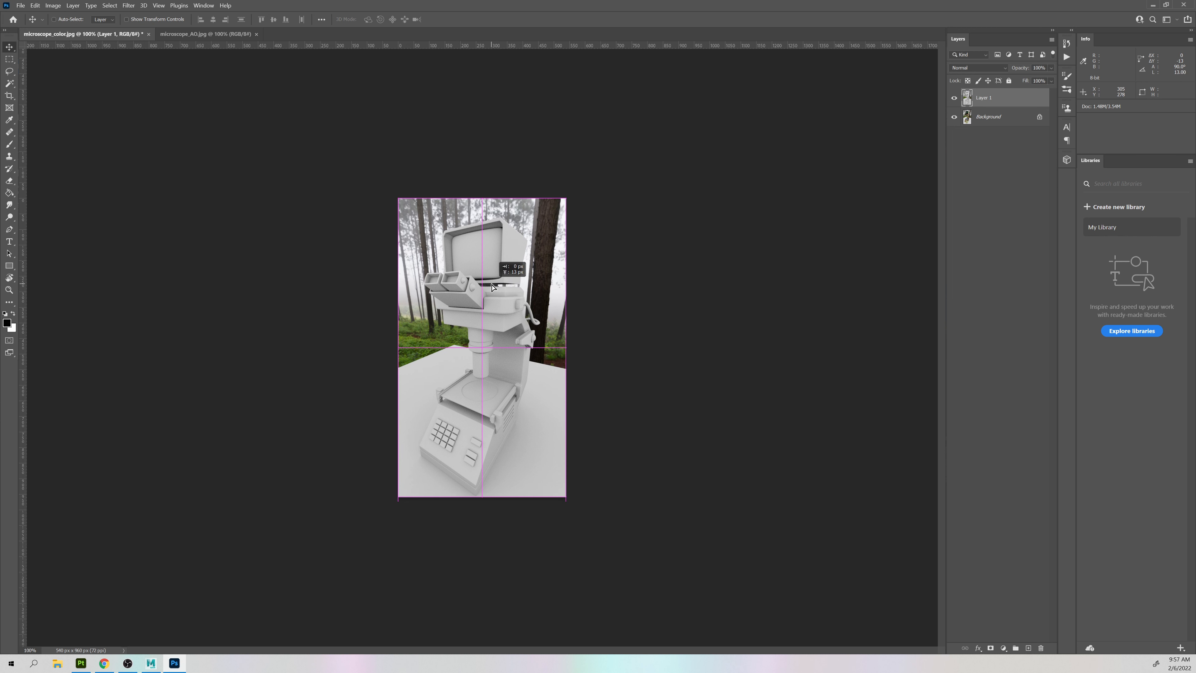
Toggle the occlusion layer's visibility to check how well it lines up with the color render underneath.
click(955, 98)
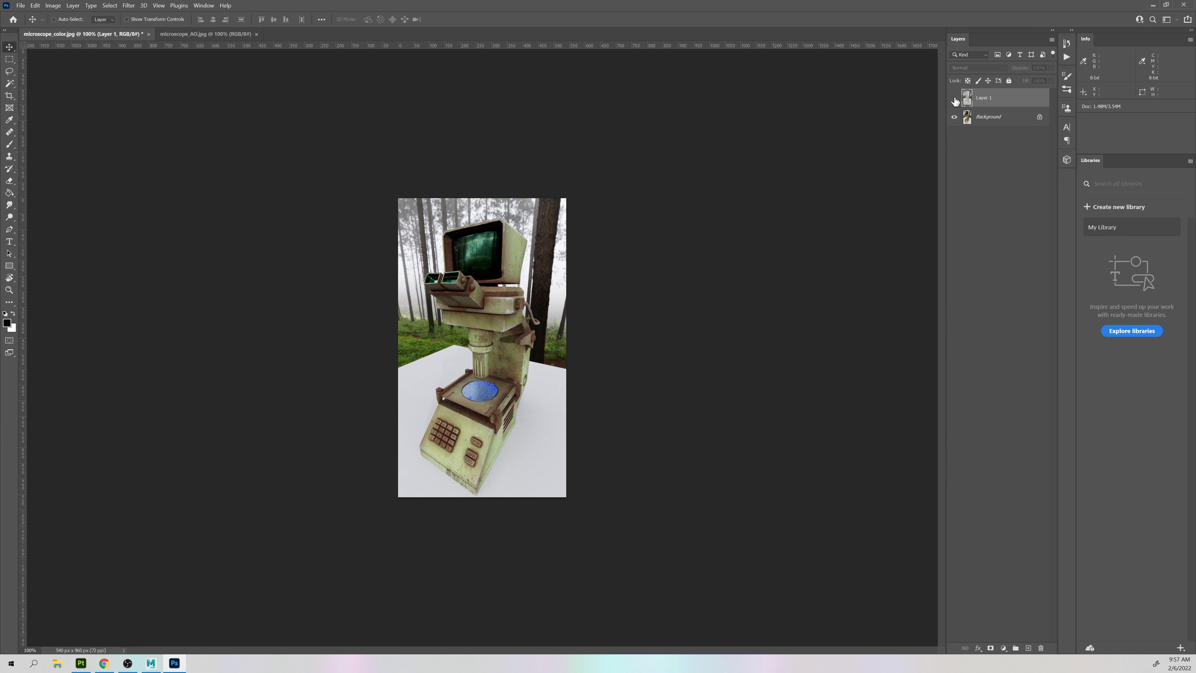
click(954, 98)
click(954, 98)
click(955, 99)
click(955, 98)
click(955, 98)
click(954, 98)
click(955, 98)
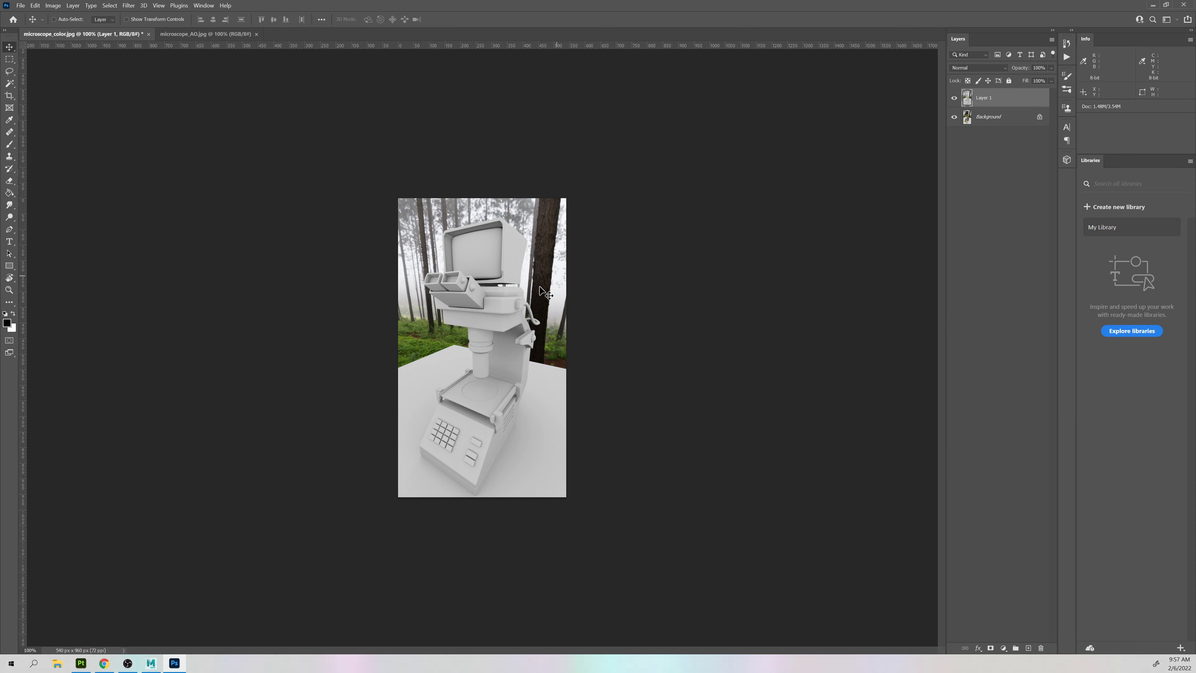
key(z)
drag(518, 288, 546, 295)
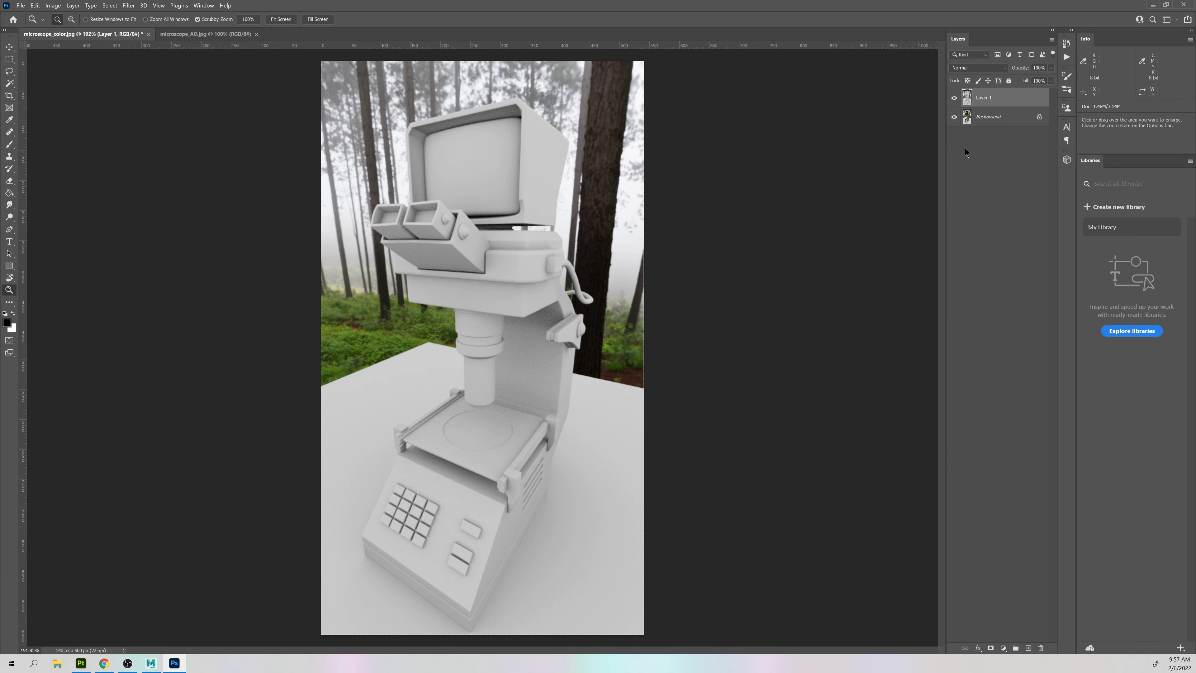
key(v)
click(954, 98)
click(954, 98)
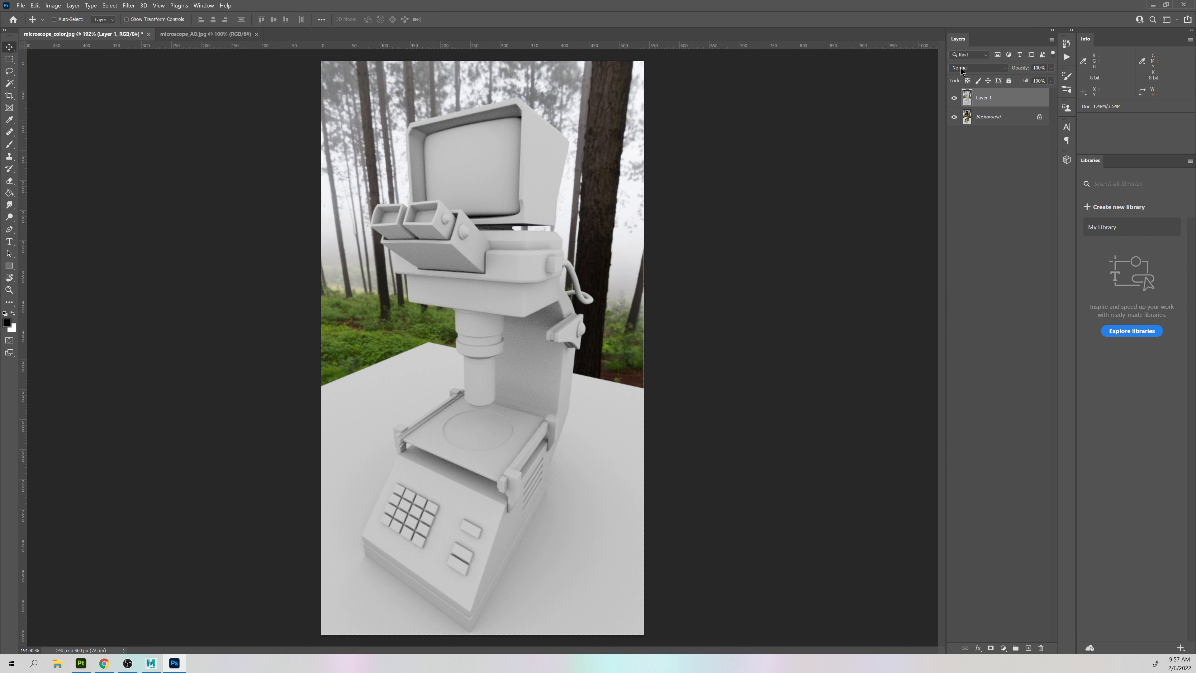
Set the occlusion layer's blend mode to Multiply and compare the image with and without it.
click(975, 67)
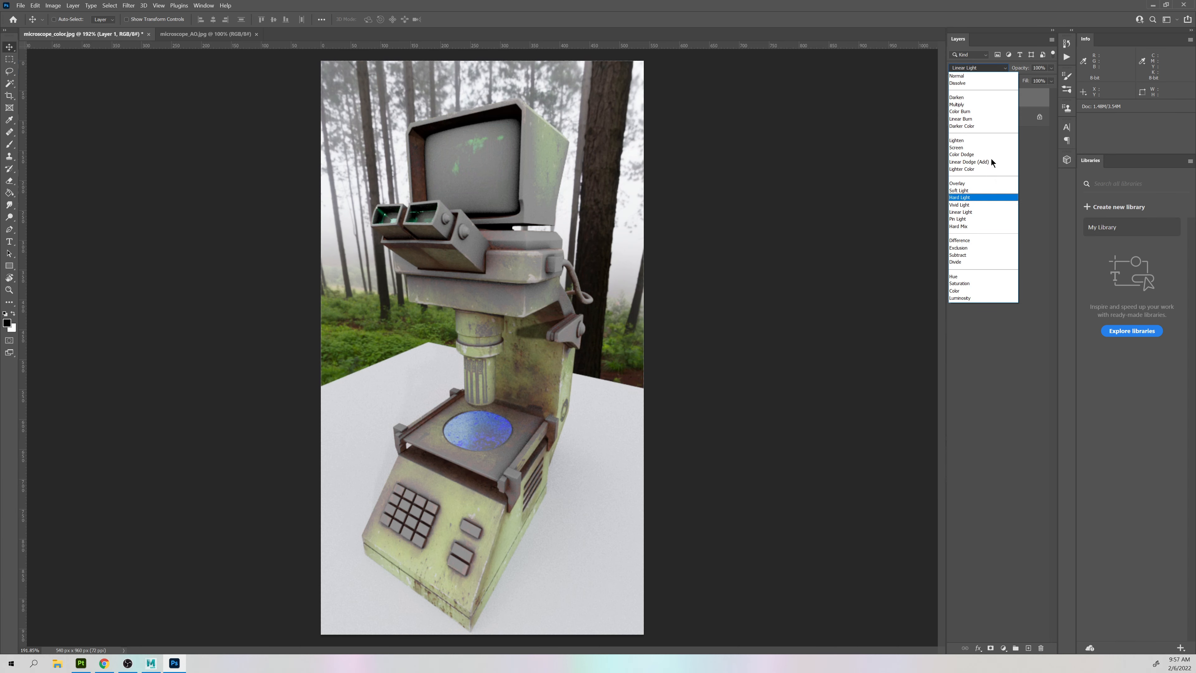
click(964, 105)
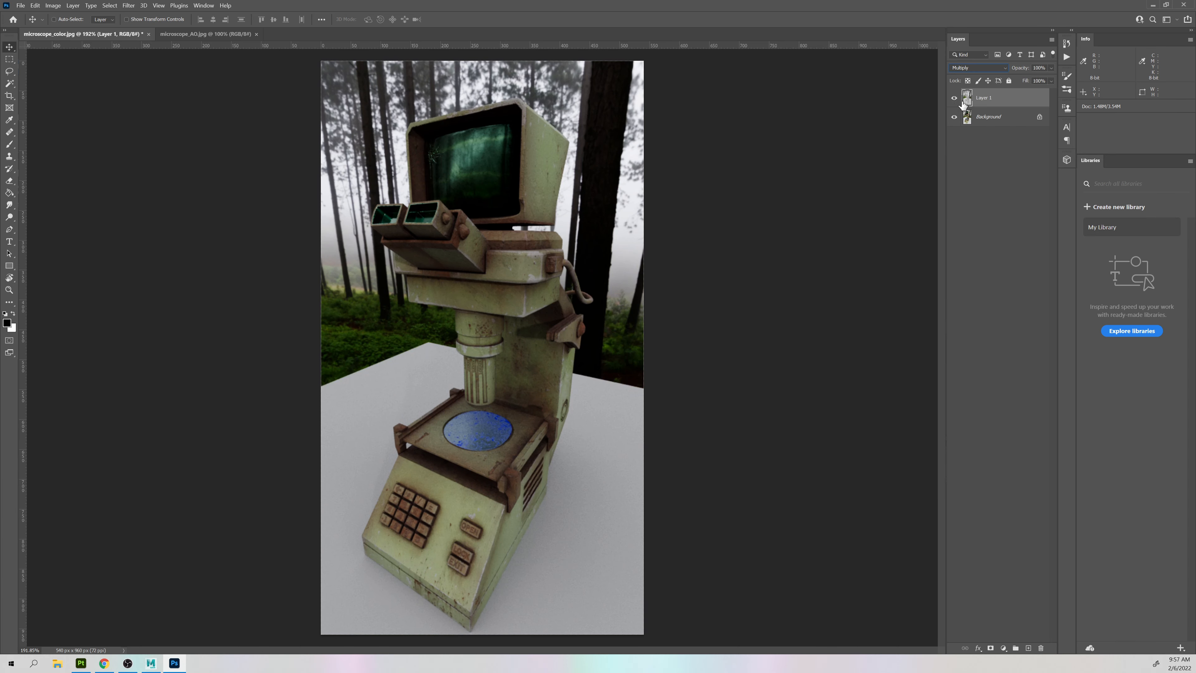
click(959, 101)
click(959, 101)
click(960, 100)
click(959, 101)
click(955, 98)
Add a Curves adjustment layer on top that brightens the highlights while holding the shadows, and compare before and after.
click(1004, 649)
click(1042, 520)
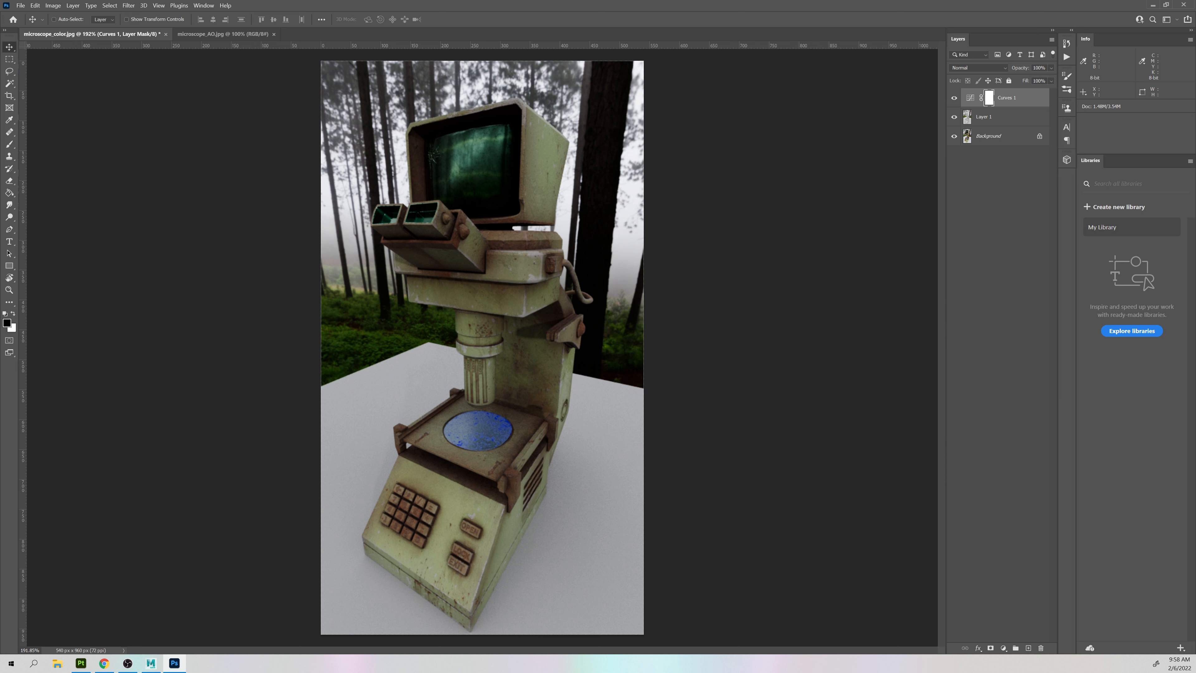
mouse_move(125, 229)
mouse_down()
mouse_move(132, 238)
mouse_move(117, 224)
mouse_move(113, 235)
mouse_move(139, 211)
mouse_move(116, 239)
mouse_up()
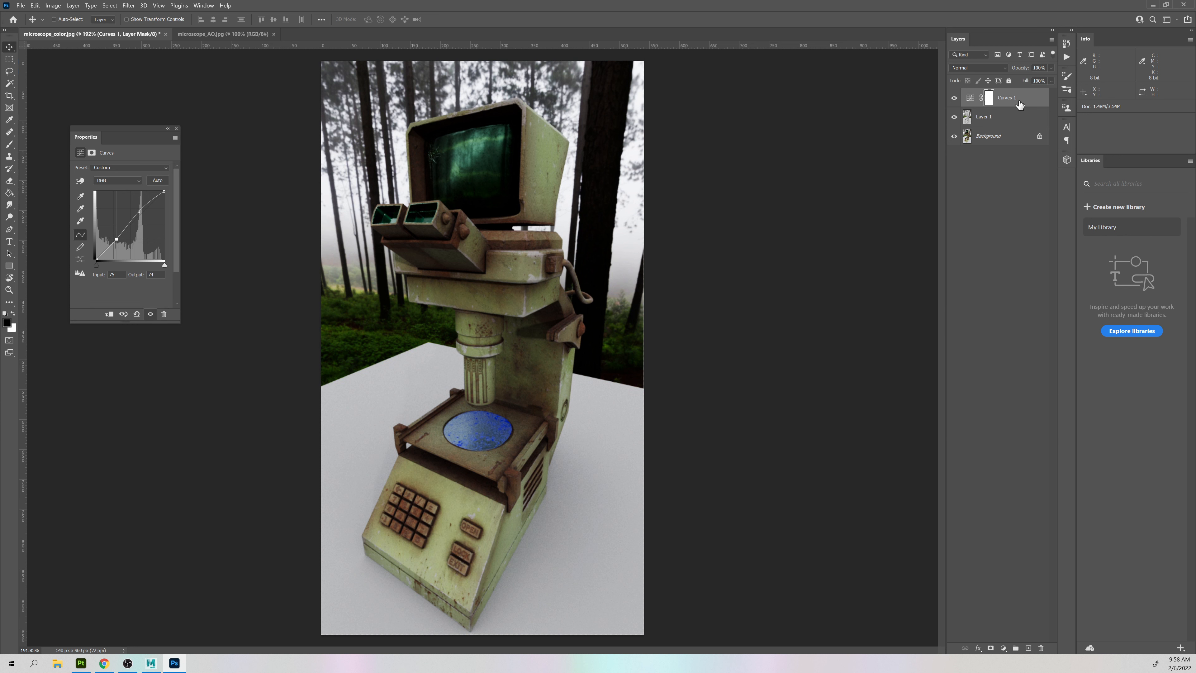
click(953, 98)
click(953, 99)
click(953, 98)
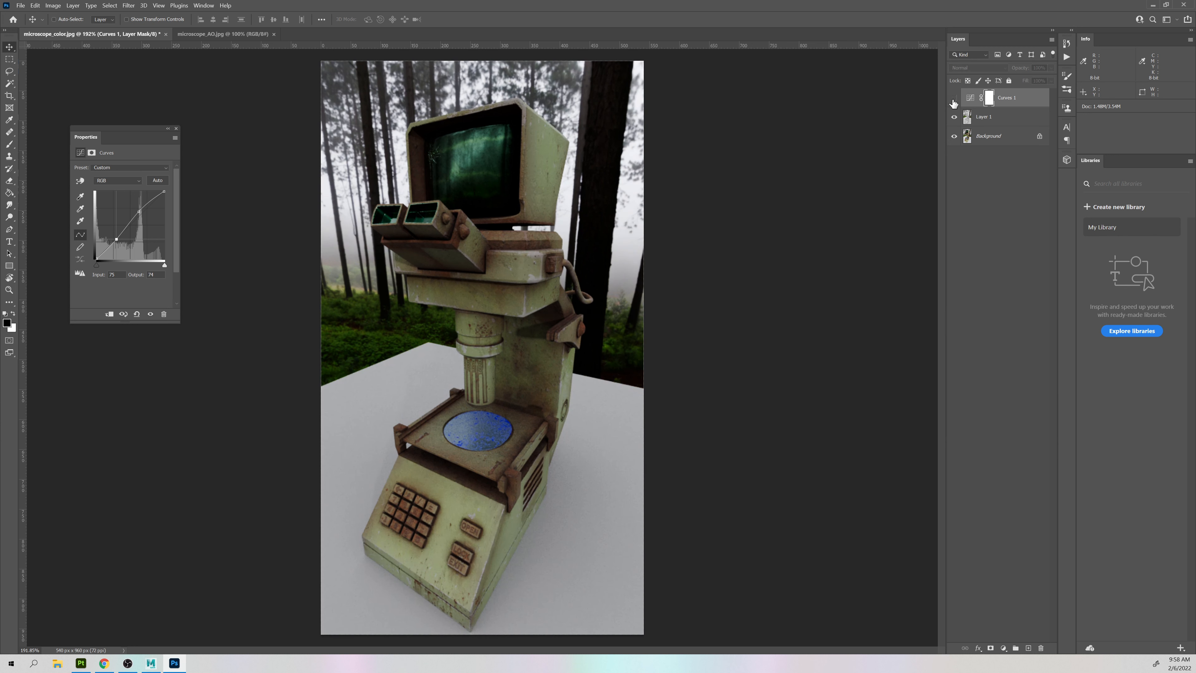
click(953, 98)
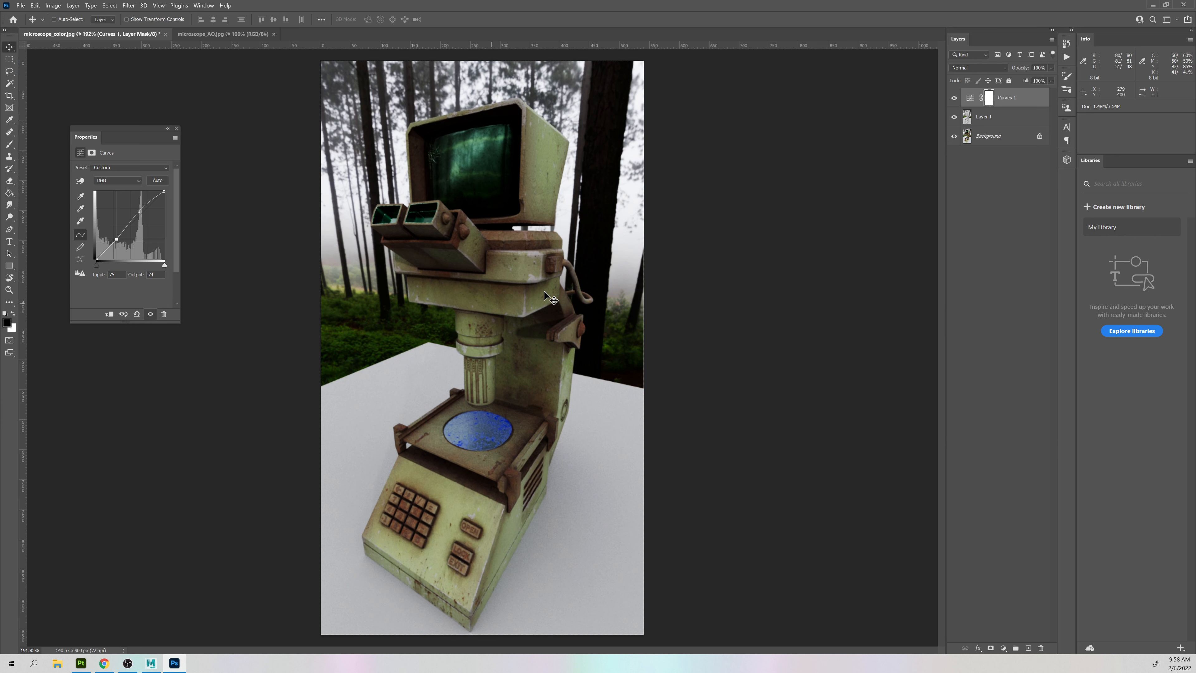
Open microscope_SF and copy its wireframe image into the microscope_color document as the top layer, aligned with the canvas.
click(21, 5)
click(30, 24)
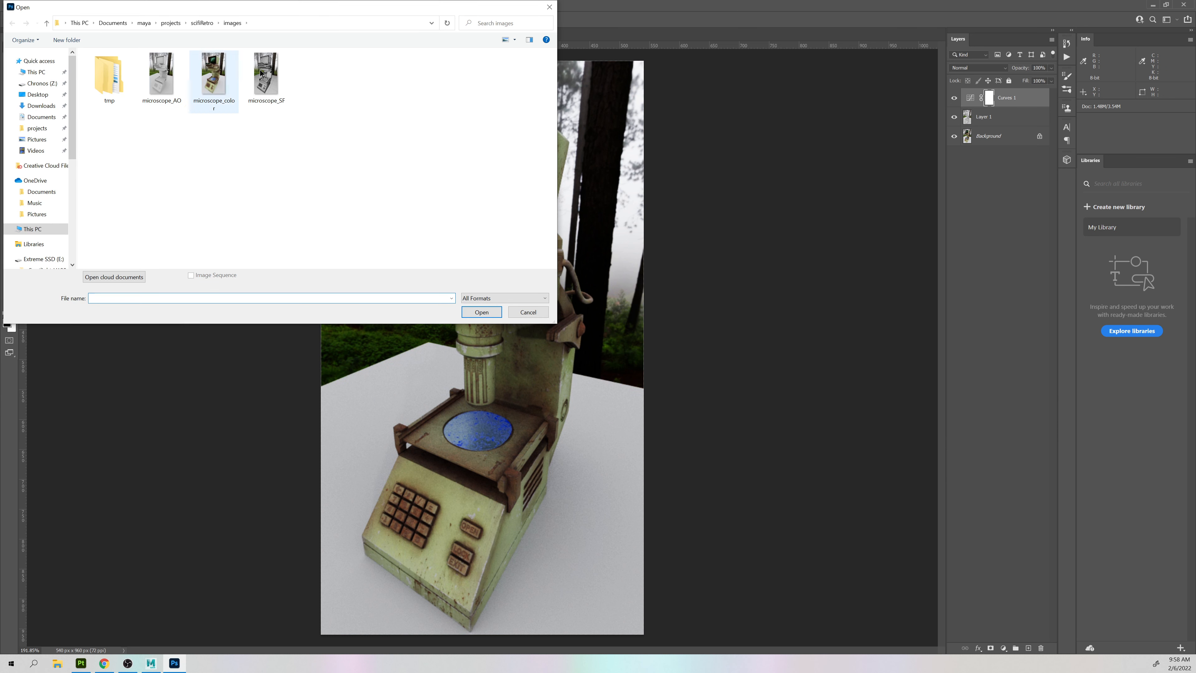
double_click(264, 76)
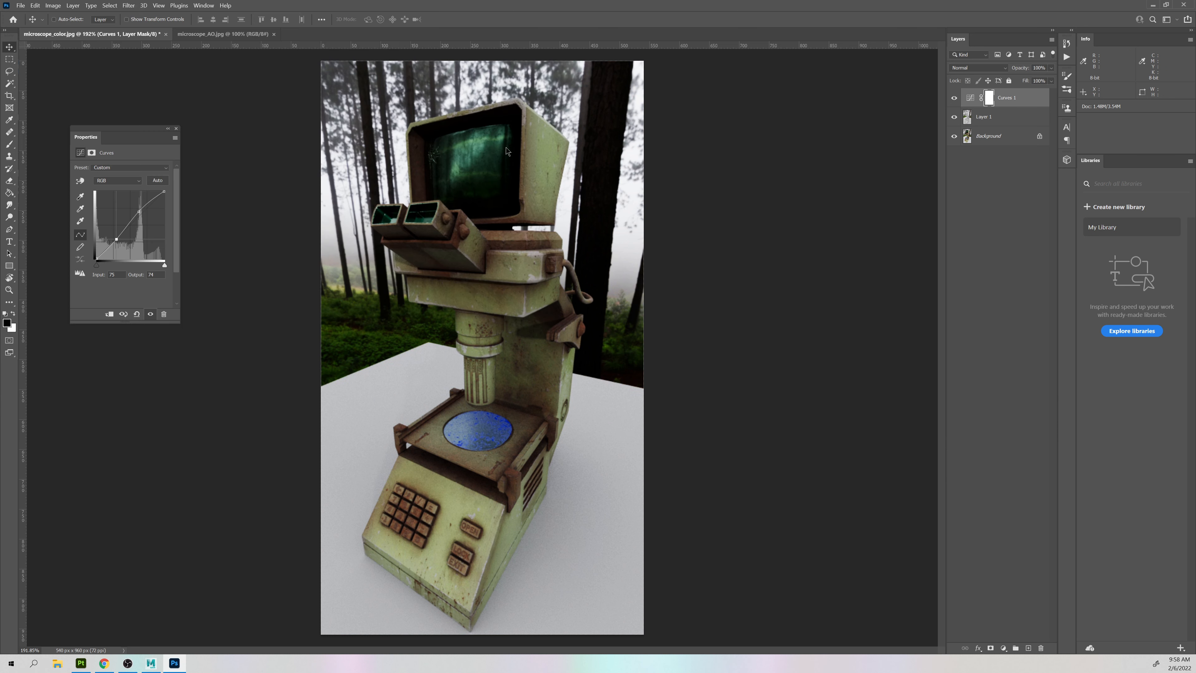
click(117, 36)
drag(445, 221, 489, 331)
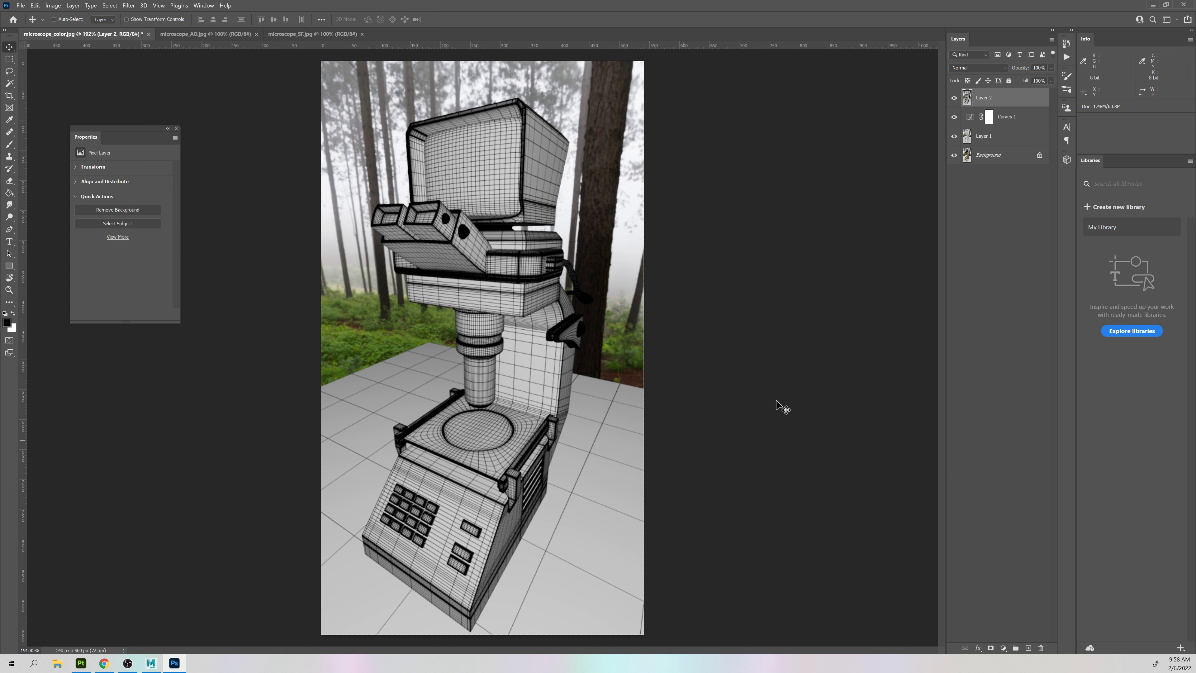
Try successive blend modes on the wireframe layer and set it to Overlay.
click(973, 67)
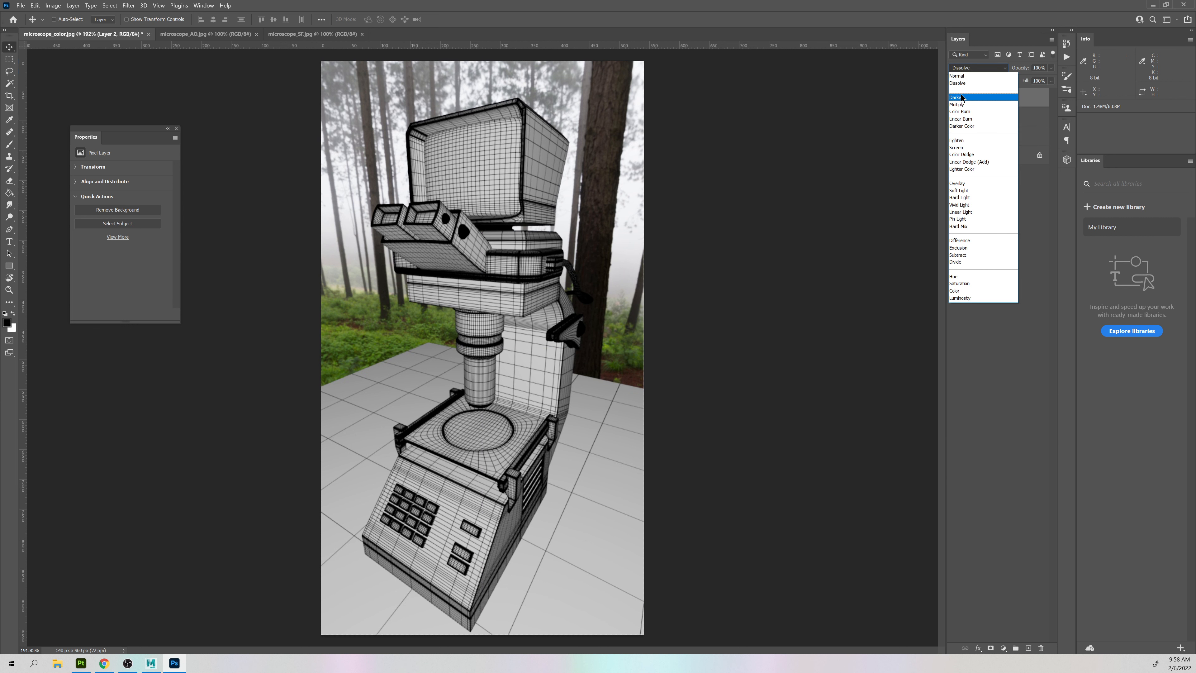
key(Down)
key(Down)
key(Down)
key(Down)
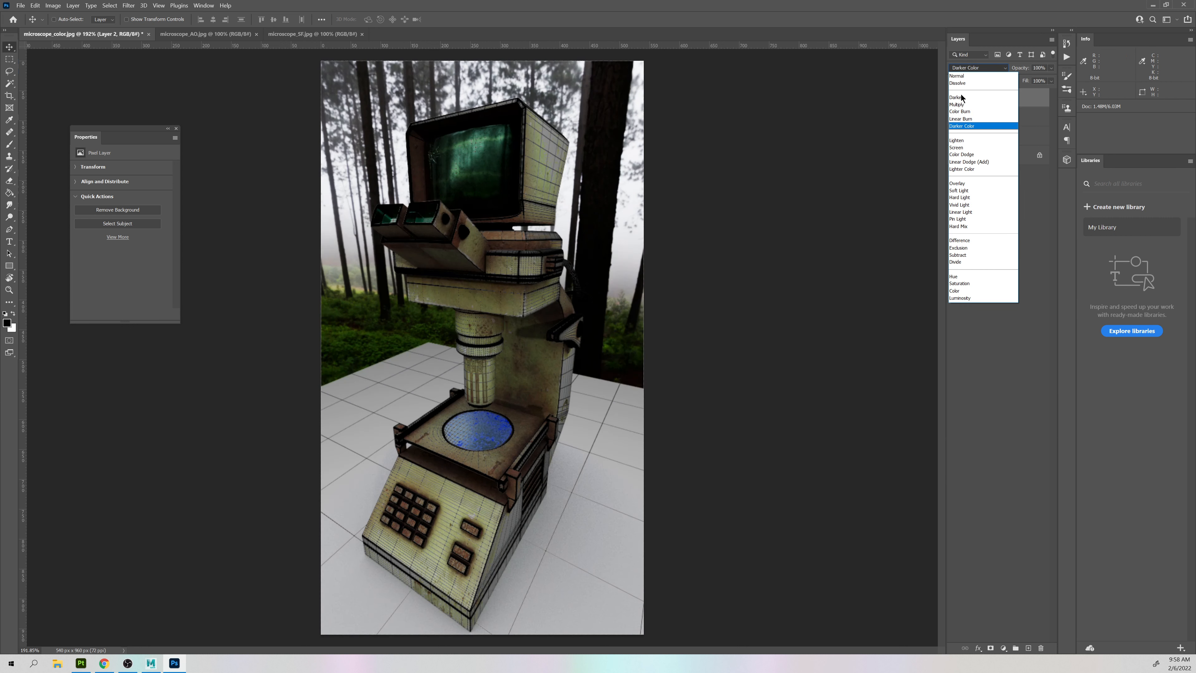
key(Down)
key(Down)
key(Down)
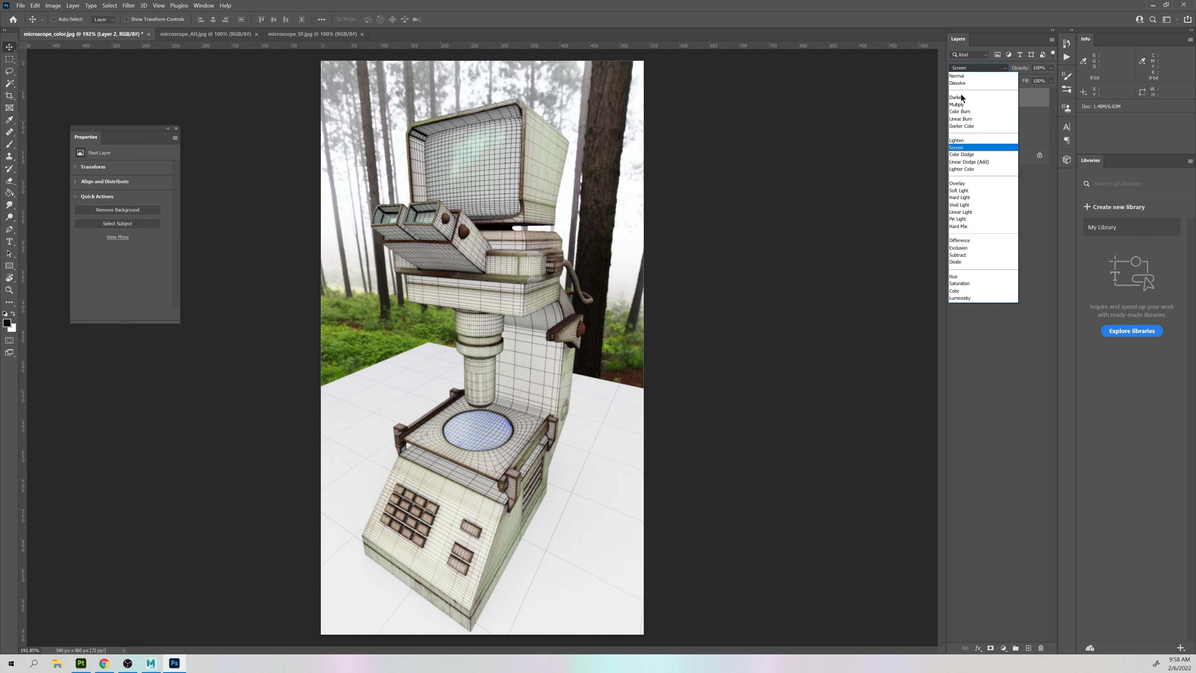
key(Down)
key(Down)
key(Down)
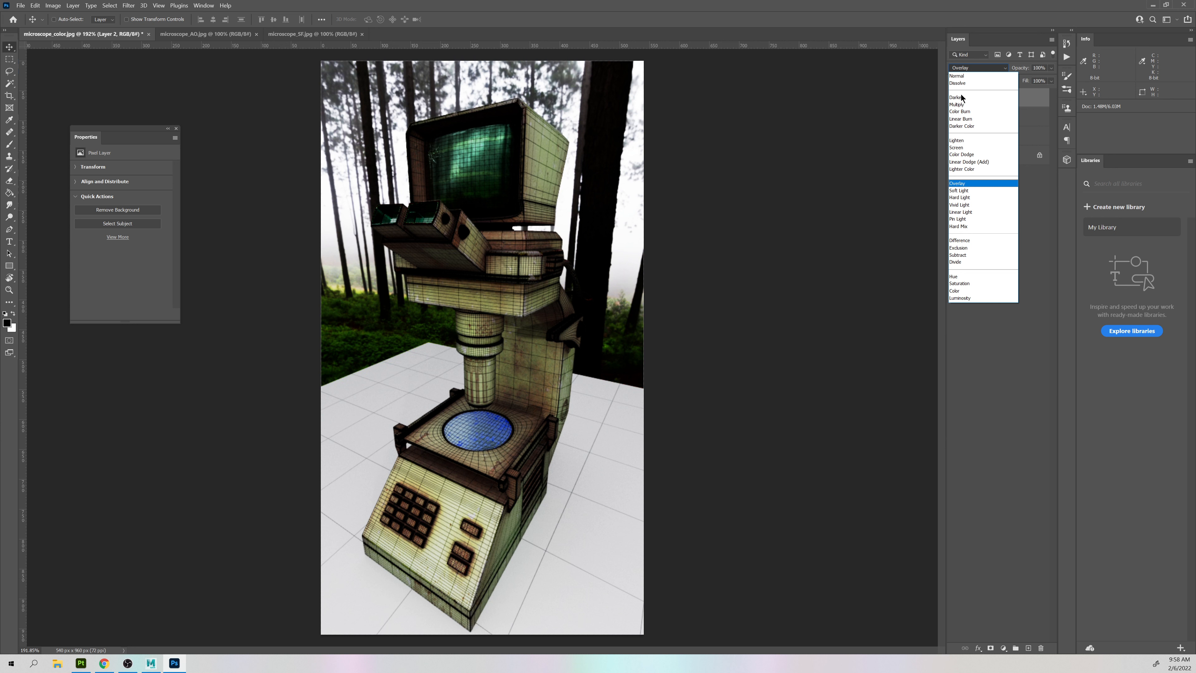
key(Return)
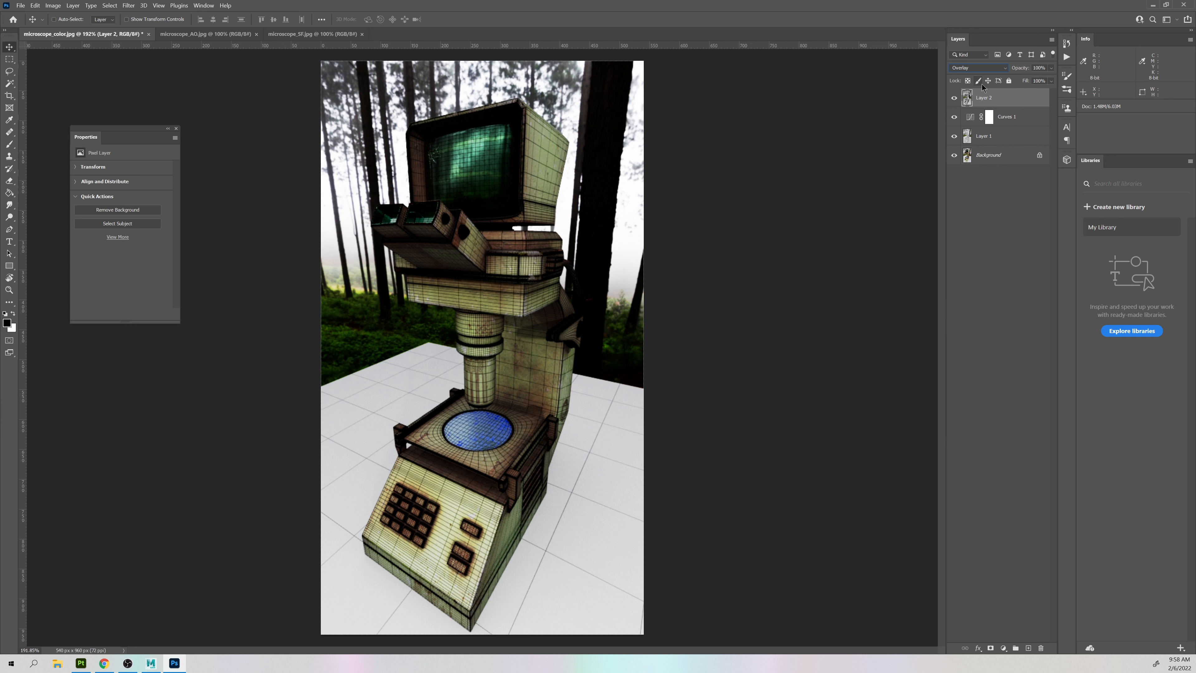
Hide the wireframe layer and check the composite against the separate wireframe and occlusion documents.
click(1051, 68)
key(0)
click(1034, 253)
click(954, 98)
click(954, 99)
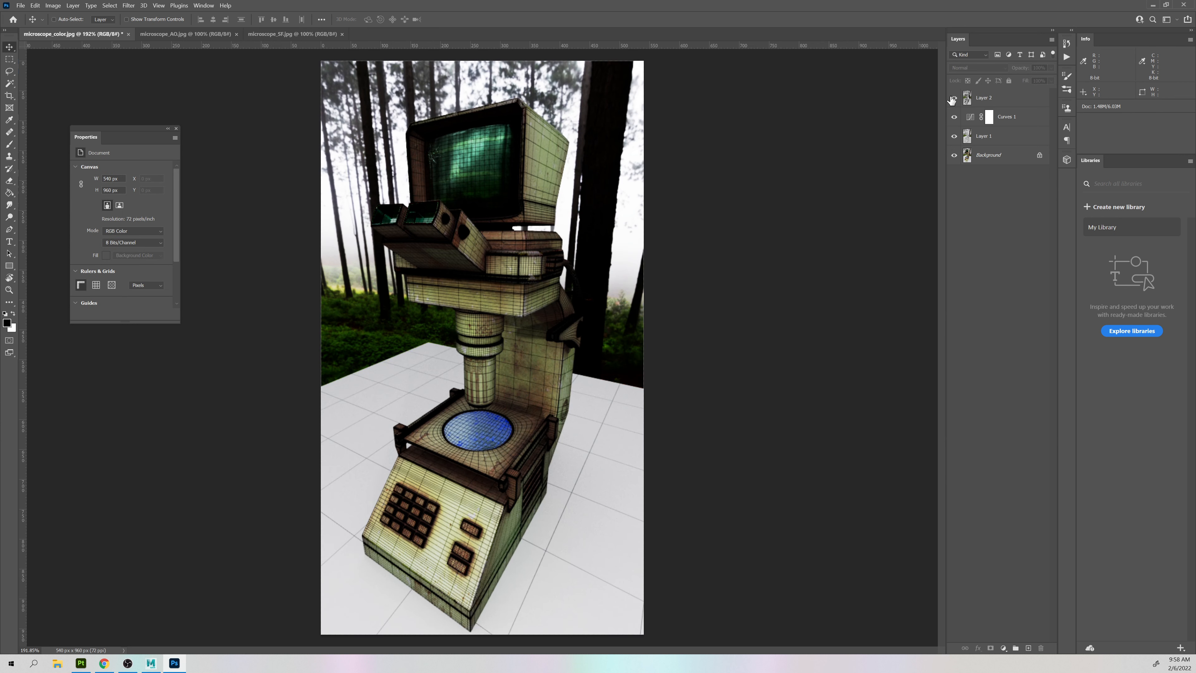
click(953, 98)
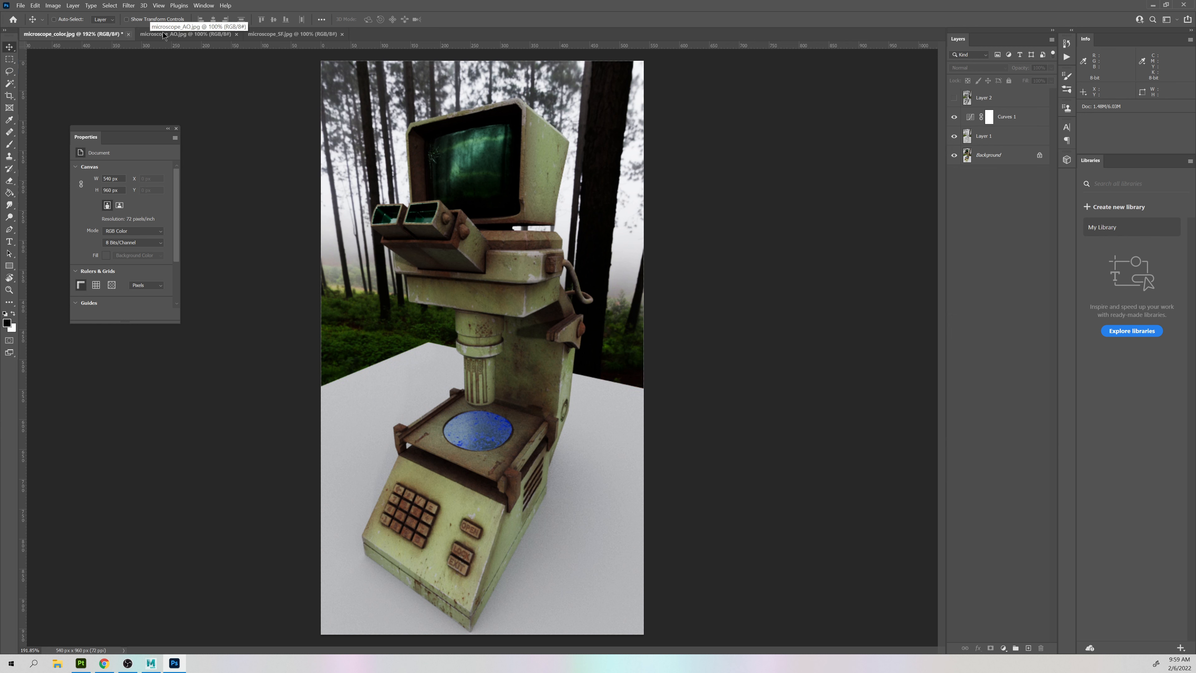
click(289, 34)
click(216, 34)
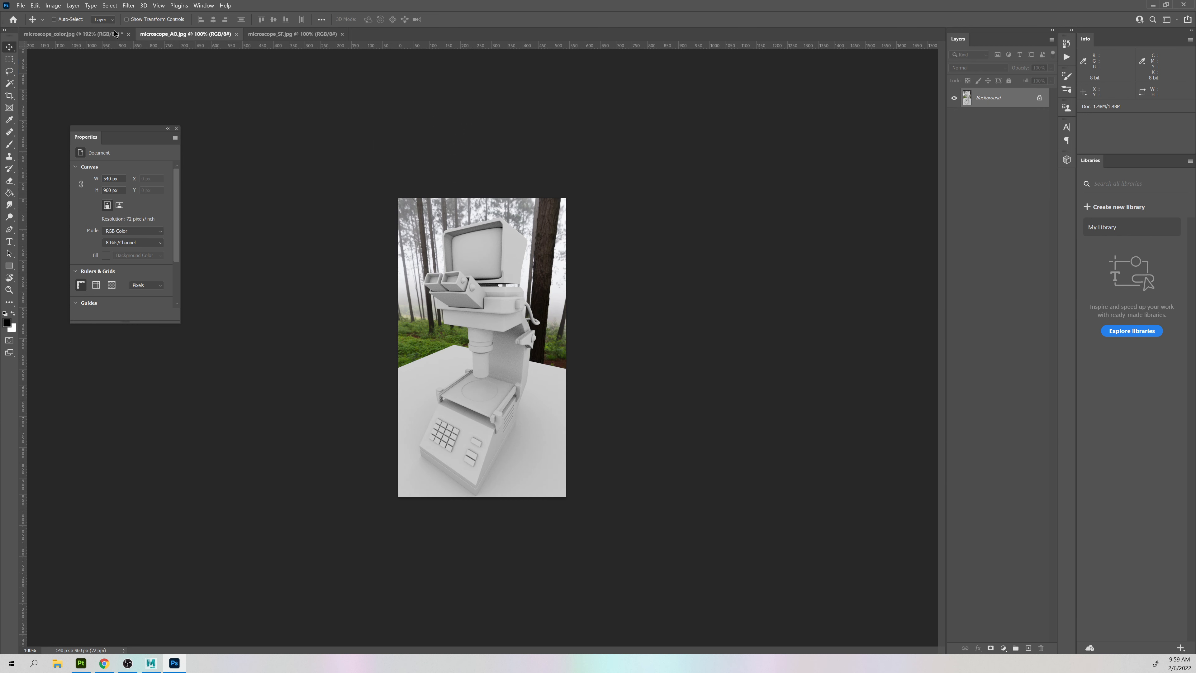
click(107, 34)
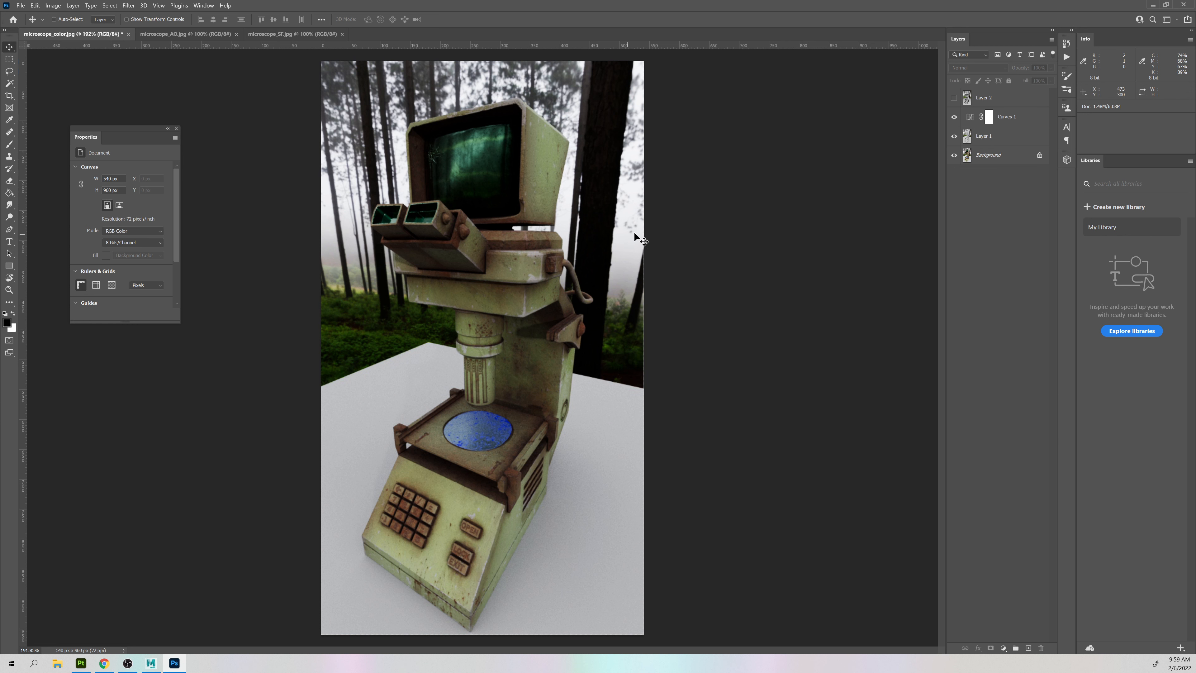